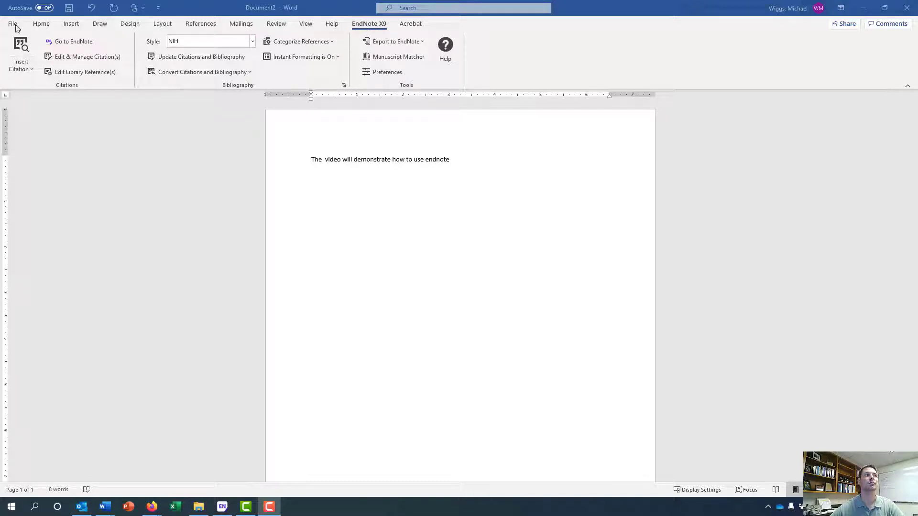
Search the EndNote library for "hsp" and cite the 2019 HSP72 exercise preconditioning article at the end of the sentence.
{"action": "left_click", "coordinate": [41, 25]}
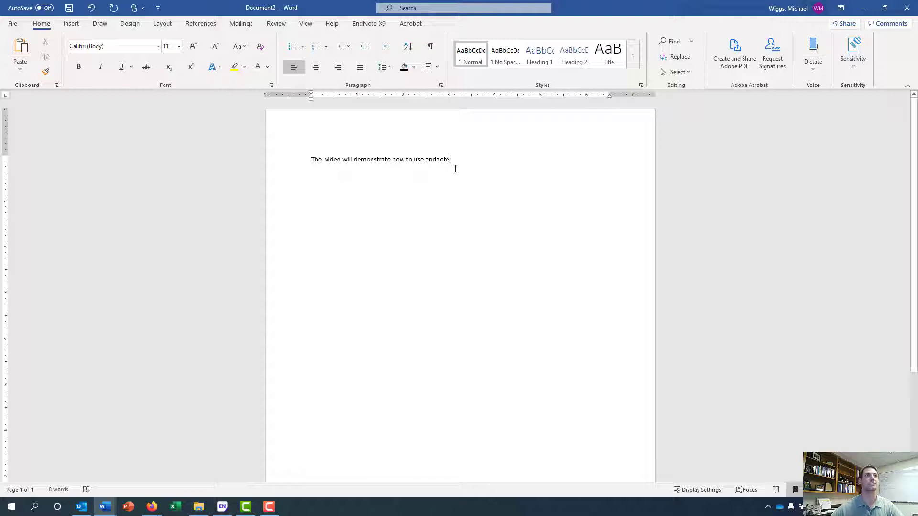
{"action": "left_click", "coordinate": [373, 24]}
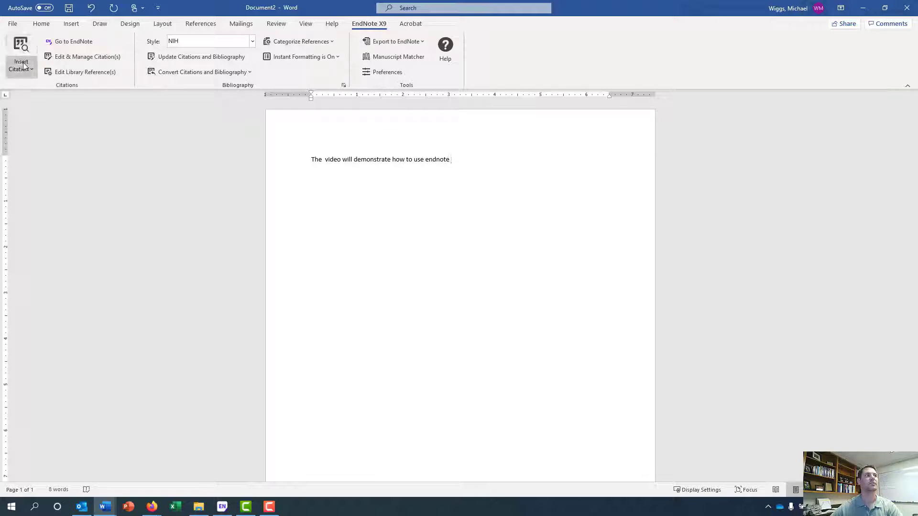
{"action": "left_click", "coordinate": [21, 48]}
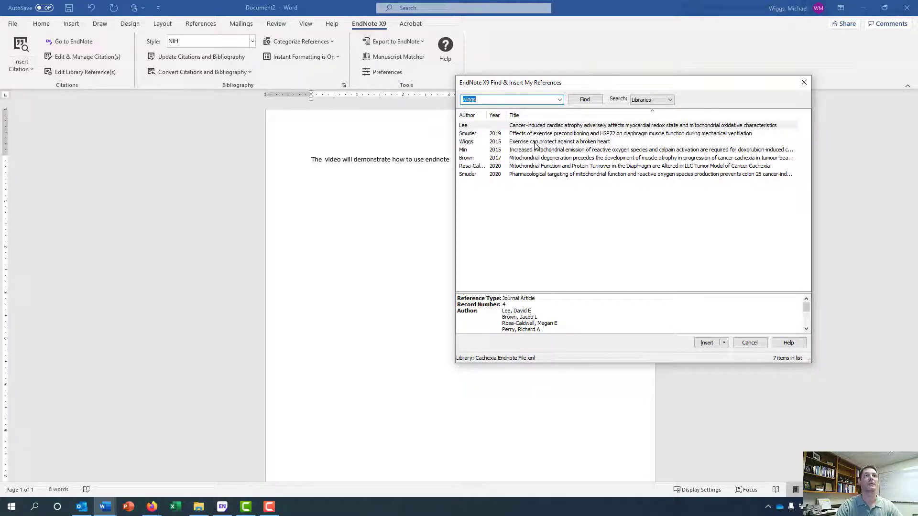
{"action": "type", "text": "hsp"}
{"action": "key", "text": "Return"}
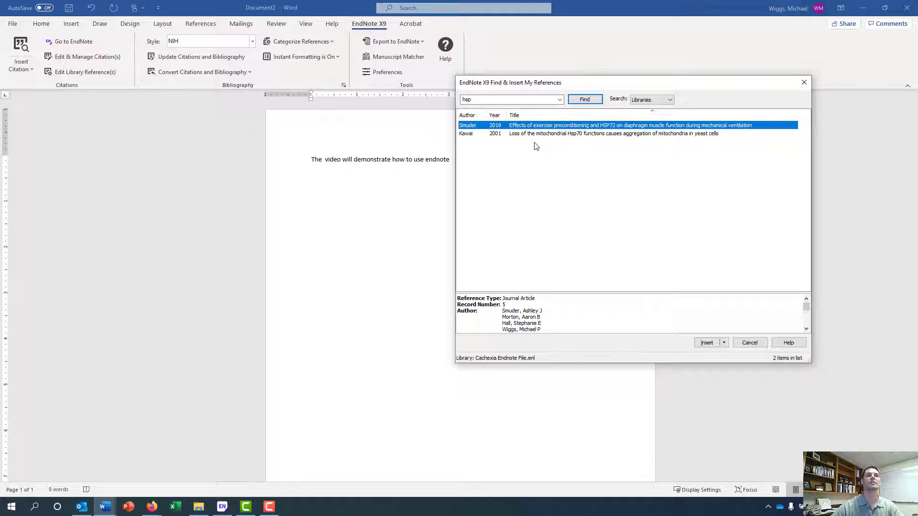
{"action": "double_click", "coordinate": [493, 126]}
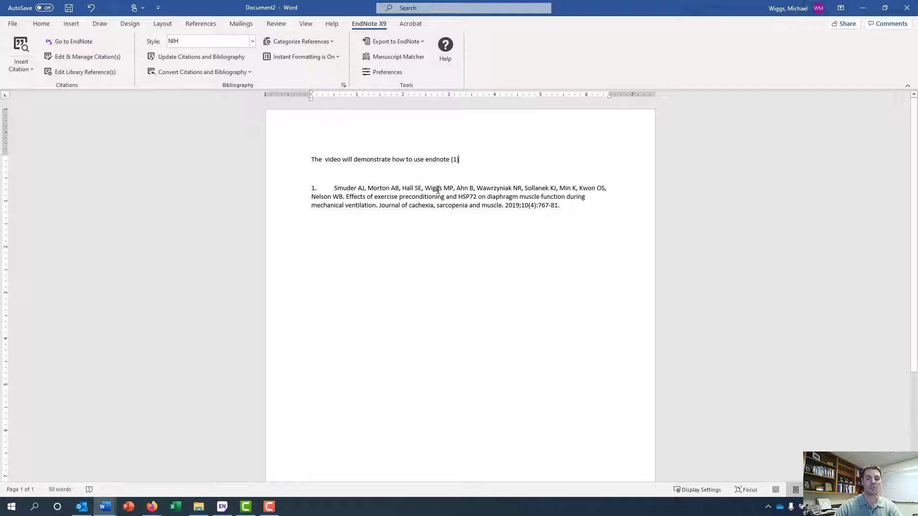
Add a second line below the first sentence reading "What if the refence isn't saved into endnote.".
{"action": "key", "text": "Return"}
{"action": "type", "text": "What "}
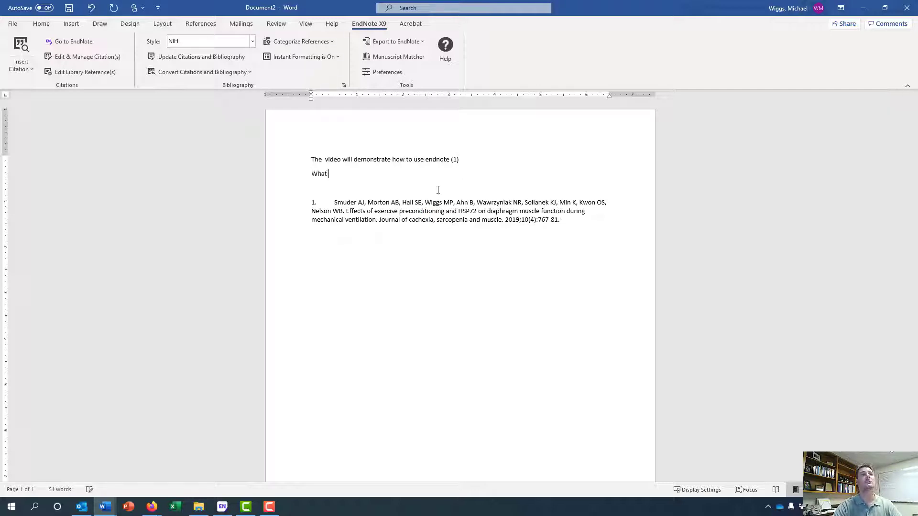
{"action": "type", "text": "if the refe"}
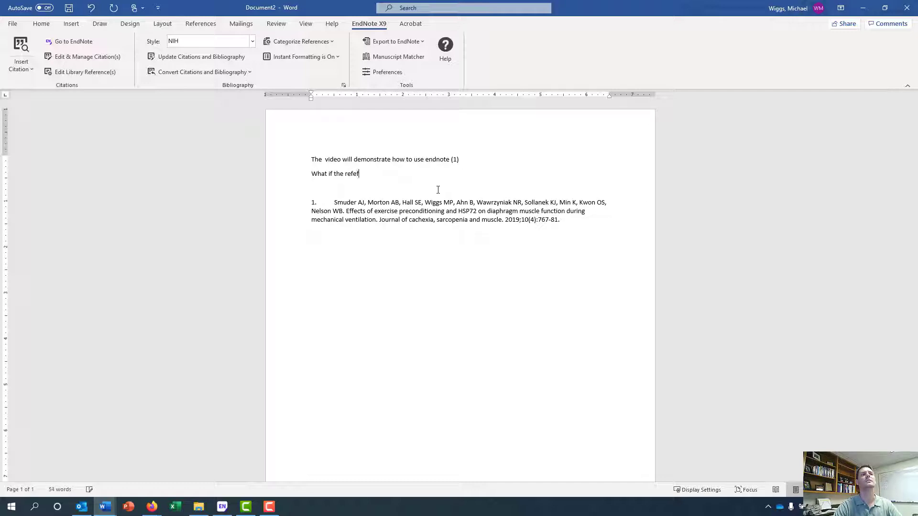
{"action": "type", "text": "nce isn't install"}
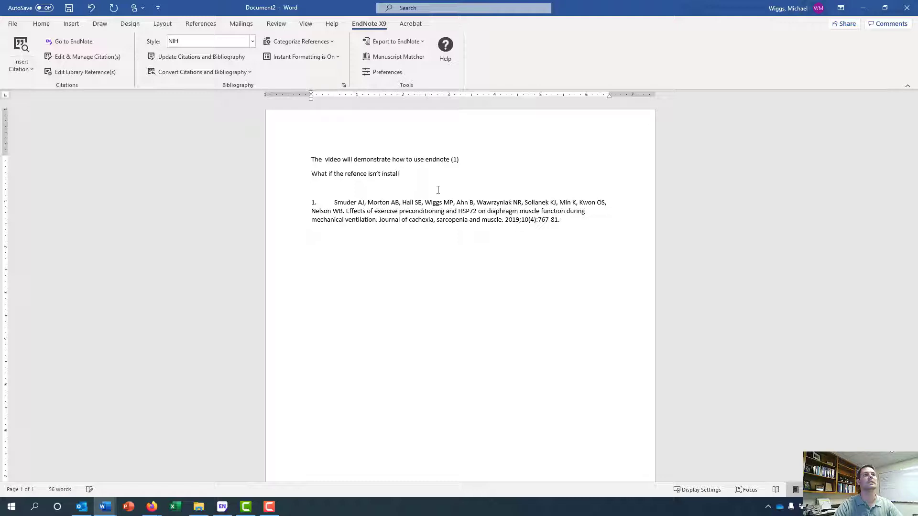
{"action": "key", "text": "BackSpace"}
{"action": "key", "text": "BackSpace"}
{"action": "key", "text": "BackSpace"}
{"action": "key", "text": "BackSpace"}
{"action": "key", "text": "BackSpace"}
{"action": "type", "text": "saved"}
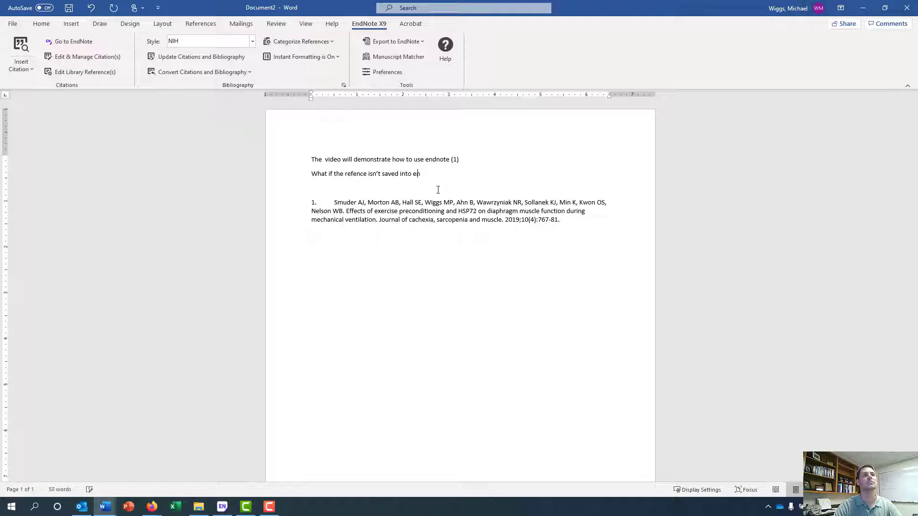
{"action": "type", "text": " into endnote."}
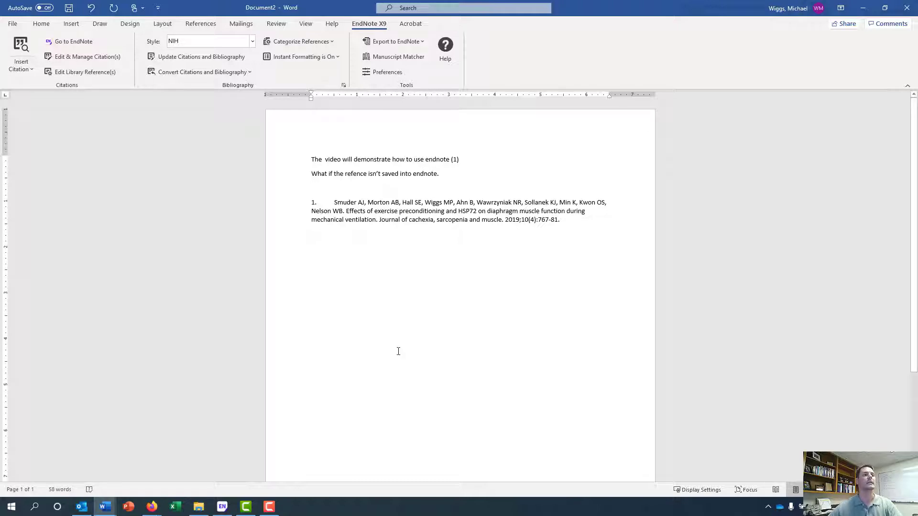
Switch to Firefox and search Google Scholar for articles by the author's surname and initials.
{"action": "mouse_move", "coordinate": [152, 505]}
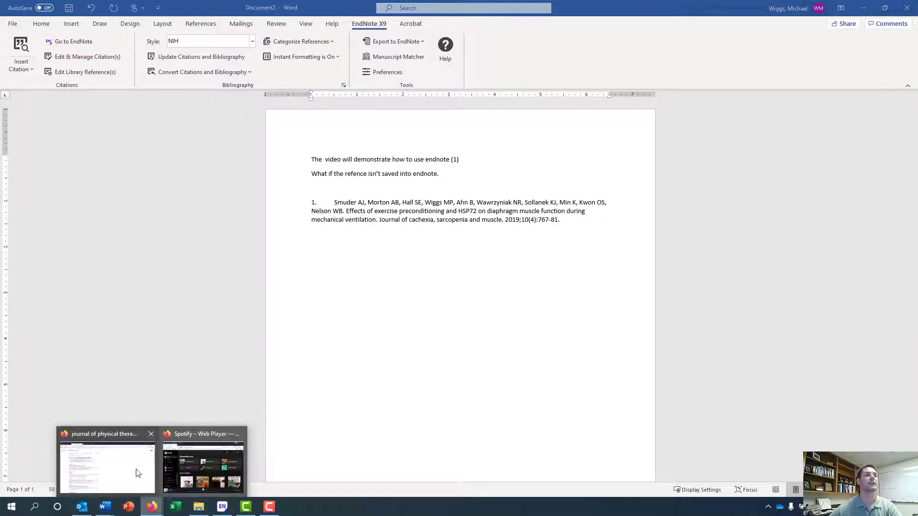
{"action": "left_click", "coordinate": [137, 472]}
{"action": "left_click", "coordinate": [331, 21]}
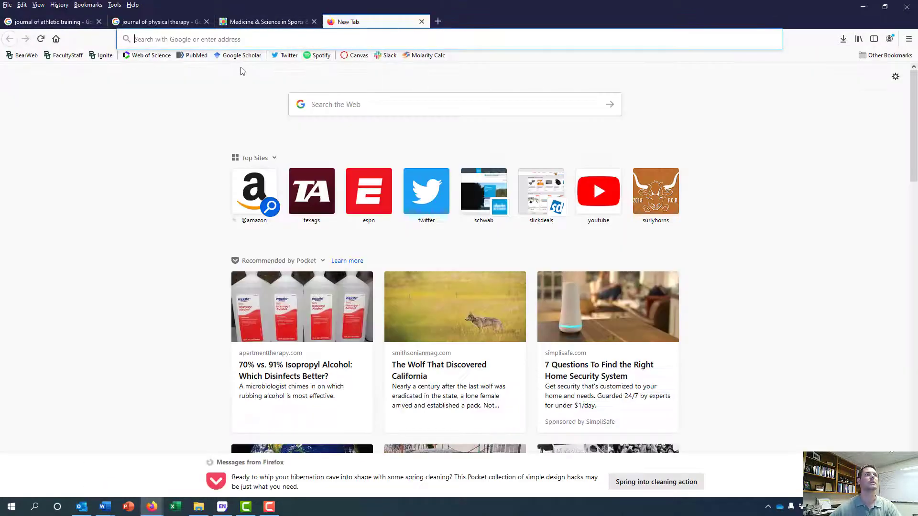
{"action": "left_click", "coordinate": [241, 55]}
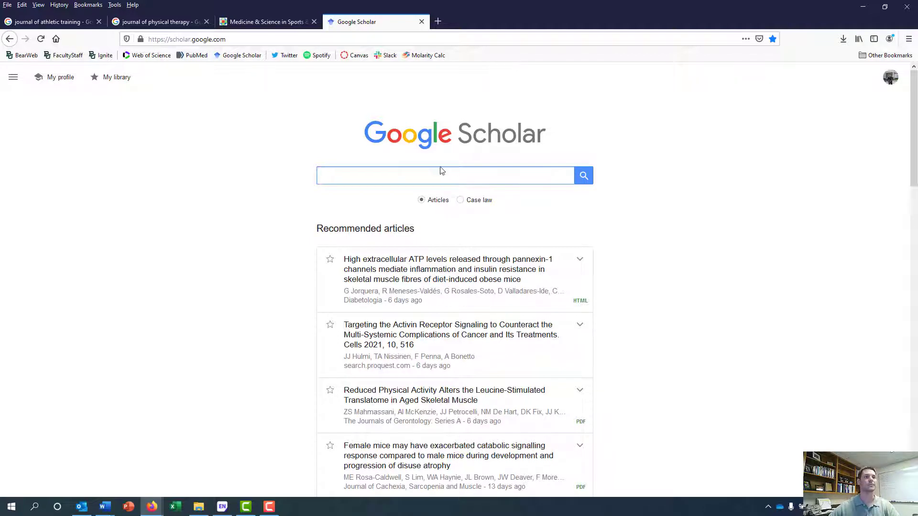
{"action": "type", "text": "wiggs mp"}
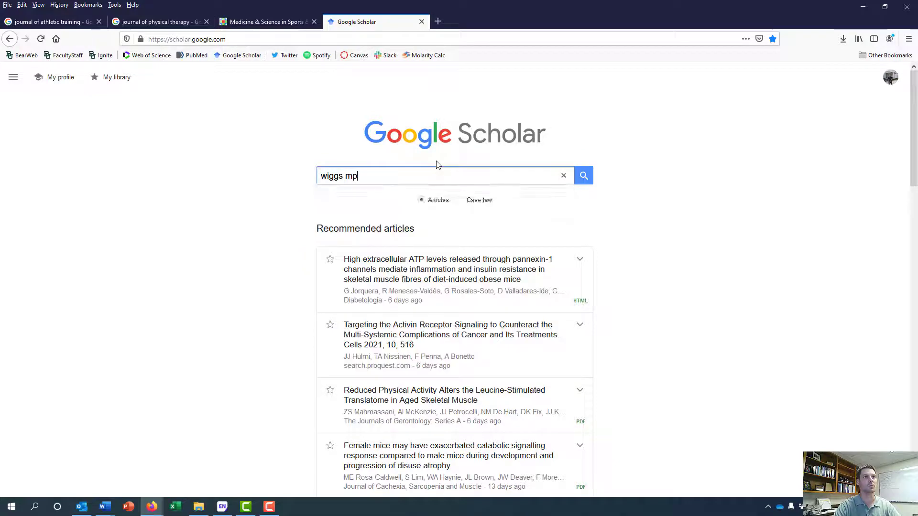
{"action": "key", "text": "Return"}
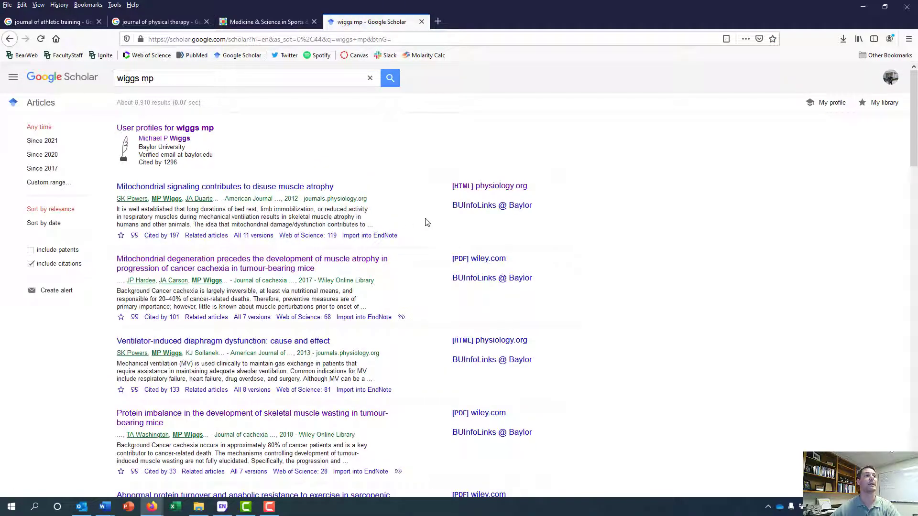
Export the citation for "Ventilator-induced diaphragm dysfunction: cause and effect" to EndNote and open the Cachexia Endnote File library window.
{"action": "scroll", "coordinate": [421, 282], "scroll_direction": "down", "scroll_amount": 3}
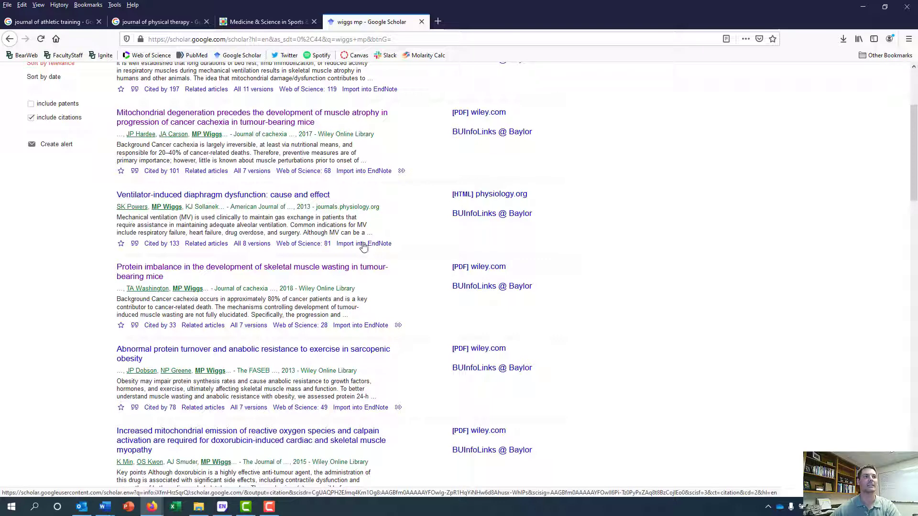
{"action": "left_click", "coordinate": [135, 245]}
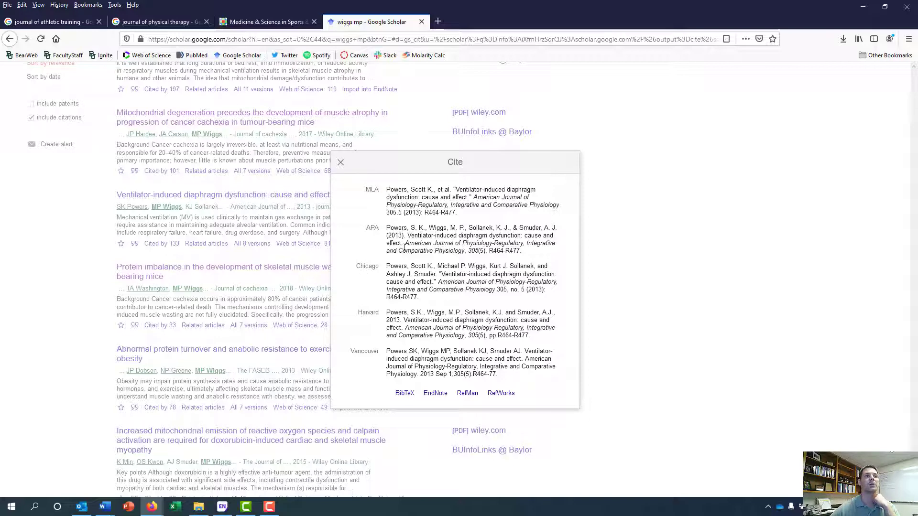
{"action": "left_click", "coordinate": [433, 394]}
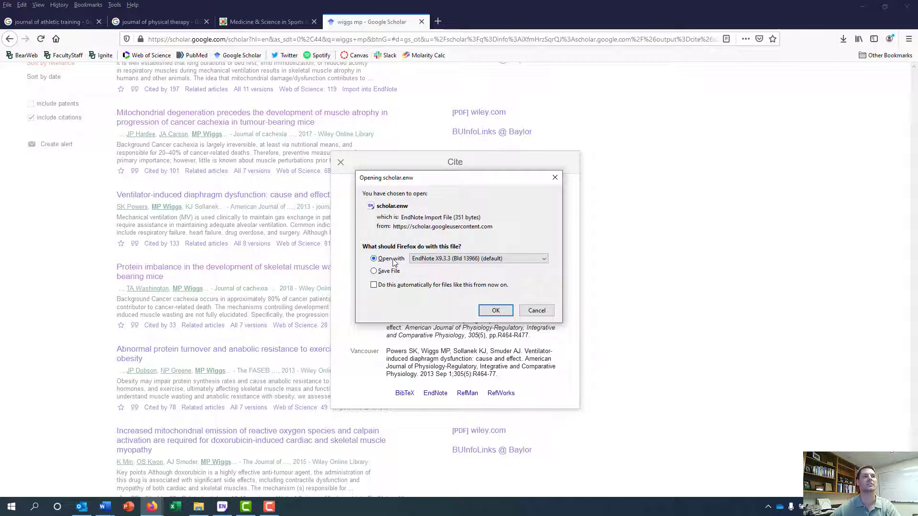
{"action": "left_click", "coordinate": [495, 311]}
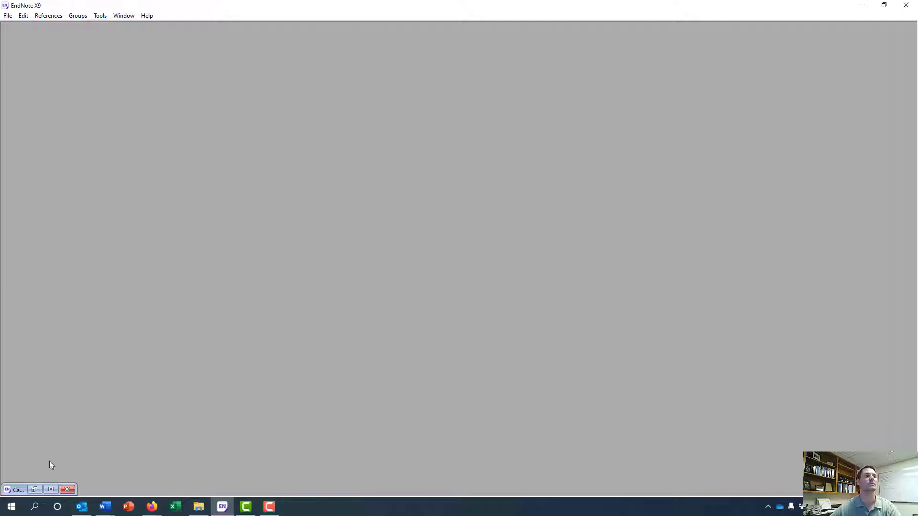
{"action": "left_click", "coordinate": [34, 489]}
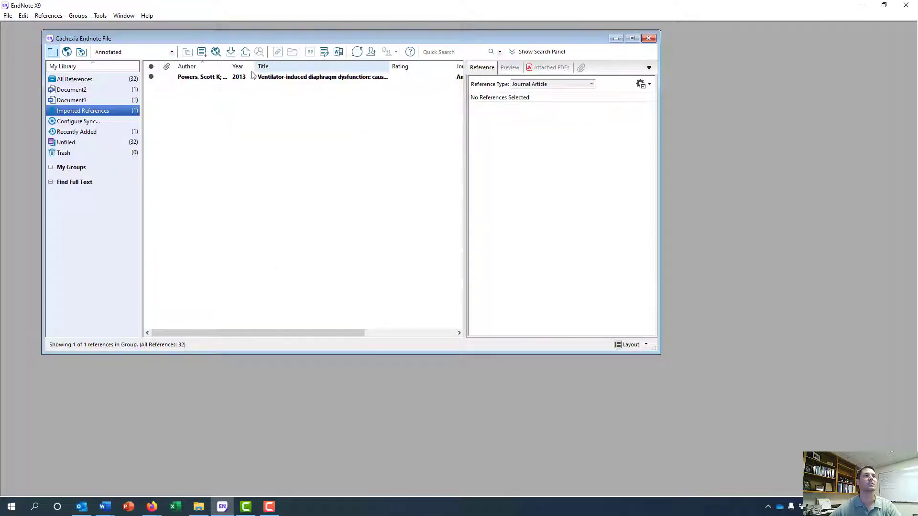
Return to Document2 in Word and cite the 2013 "Ventilator-induced diaphragm dysfunction" article before the second sentence's period, searching by the first author's surname.
{"action": "left_click", "coordinate": [106, 506]}
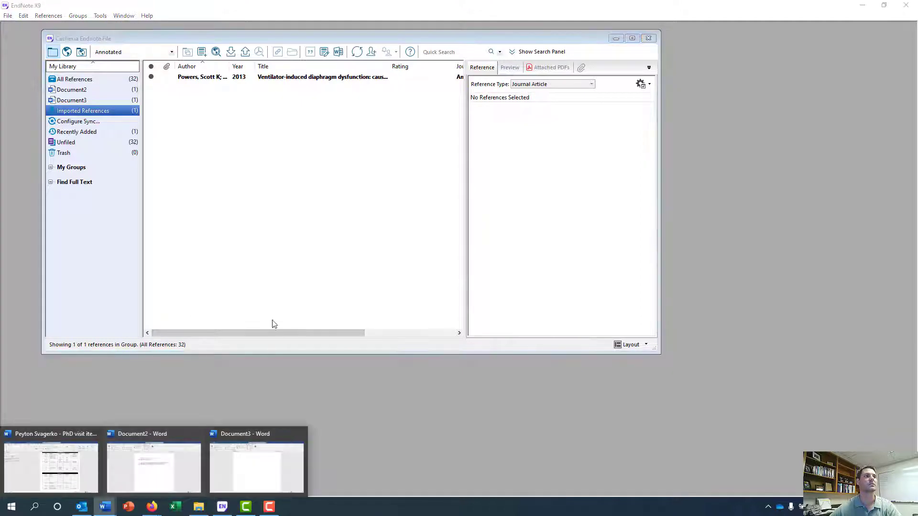
{"action": "left_click", "coordinate": [154, 464]}
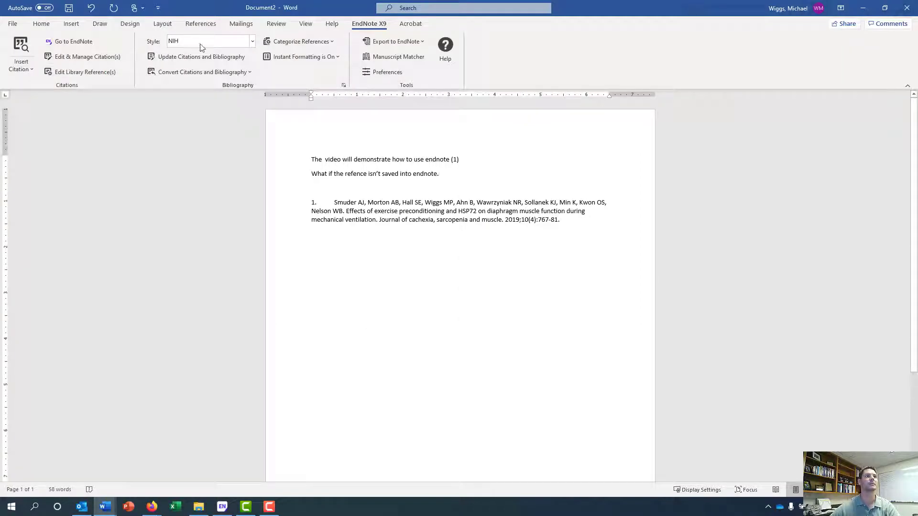
{"action": "left_click", "coordinate": [437, 174]}
{"action": "left_click", "coordinate": [21, 53]}
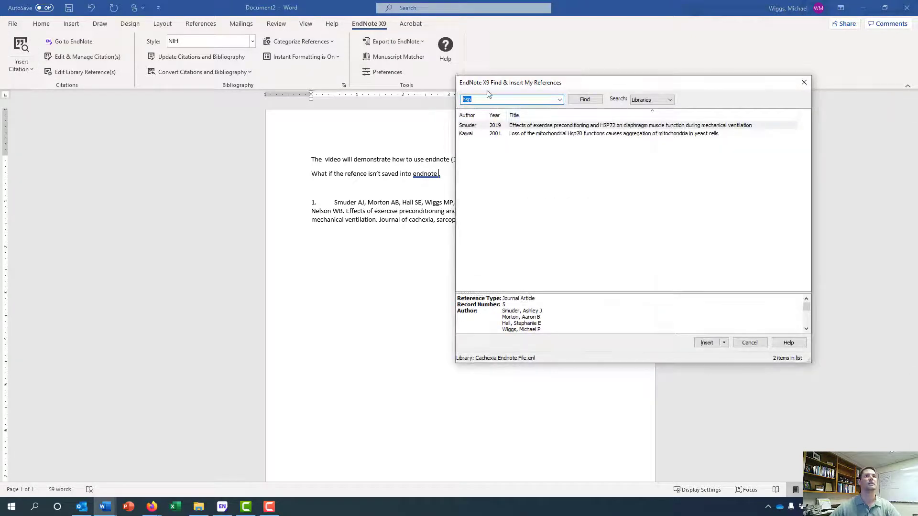
{"action": "type", "text": "powers"}
{"action": "key", "text": "Return"}
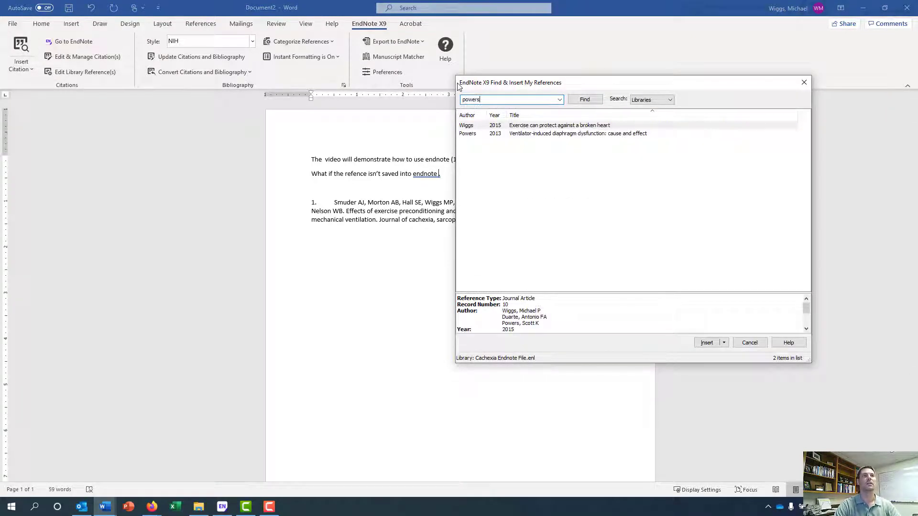
{"action": "left_click", "coordinate": [493, 134]}
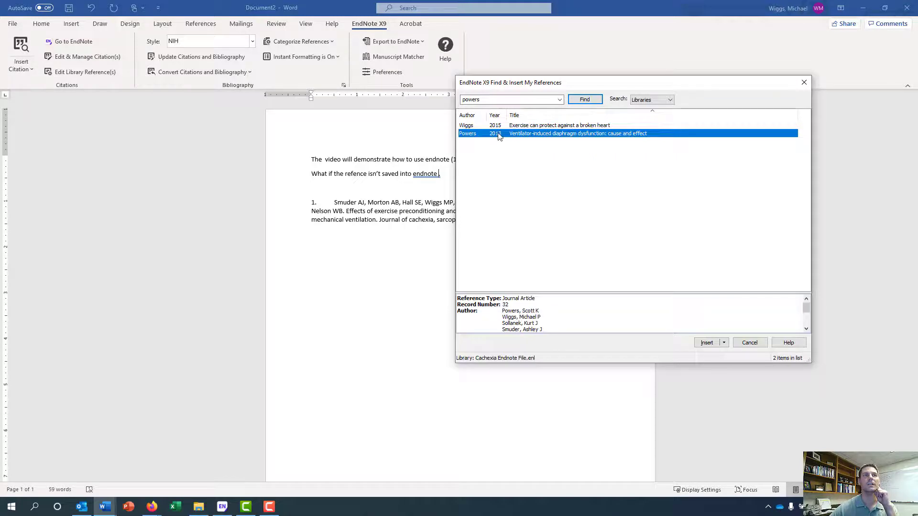
{"action": "double_click", "coordinate": [498, 135]}
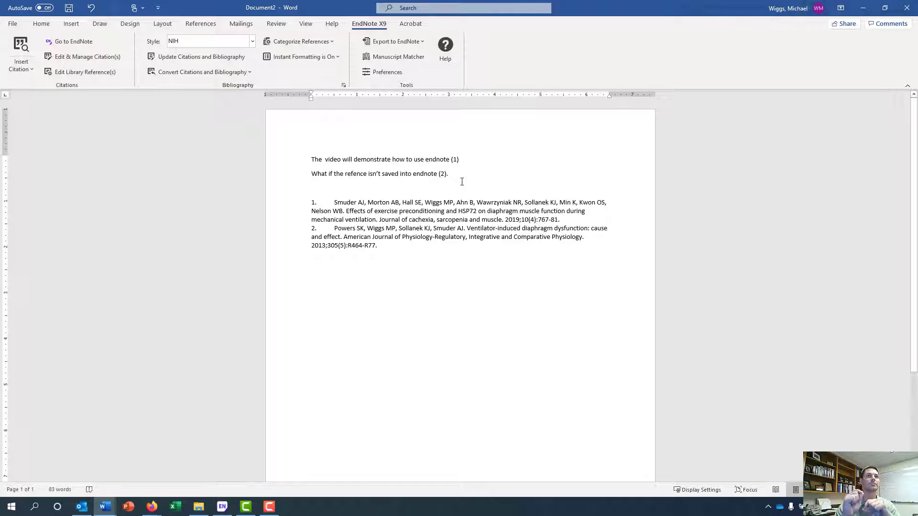
{"action": "type", "text": "."}
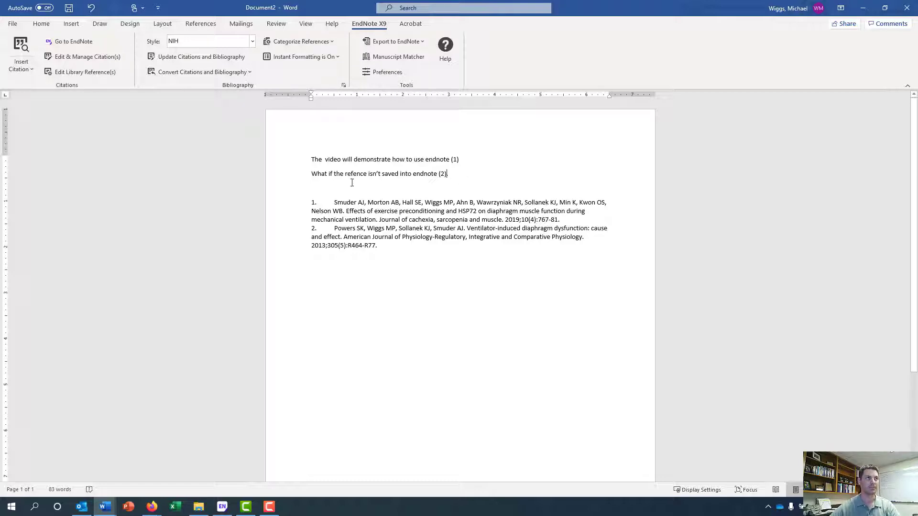
Try the Chicago 17th Footnote, Vancouver and J Cachexia Sarc Muscle Copy styles on the document's citations and bibliography.
{"action": "left_click", "coordinate": [251, 42]}
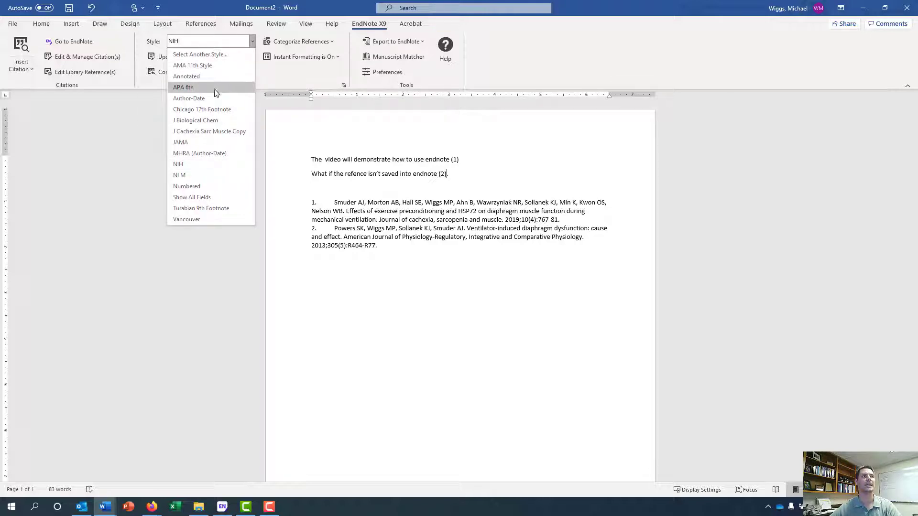
{"action": "left_click", "coordinate": [197, 111]}
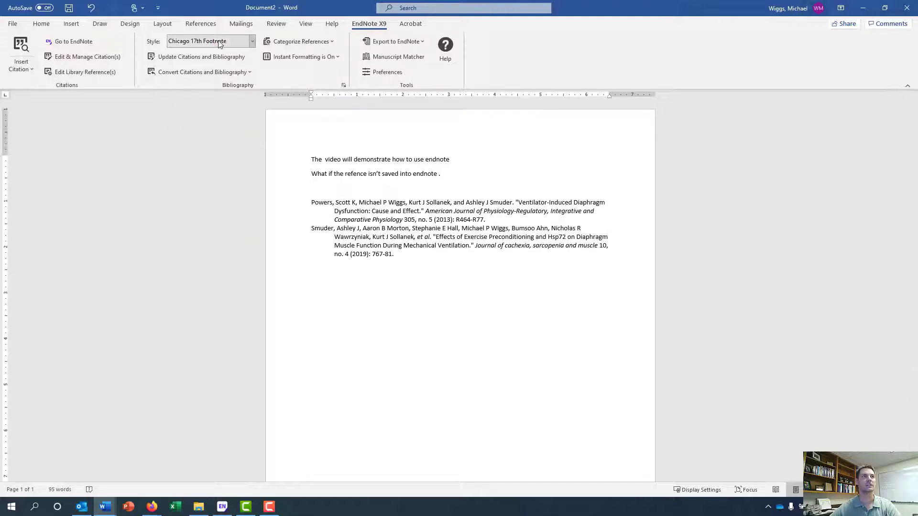
{"action": "left_click", "coordinate": [252, 41]}
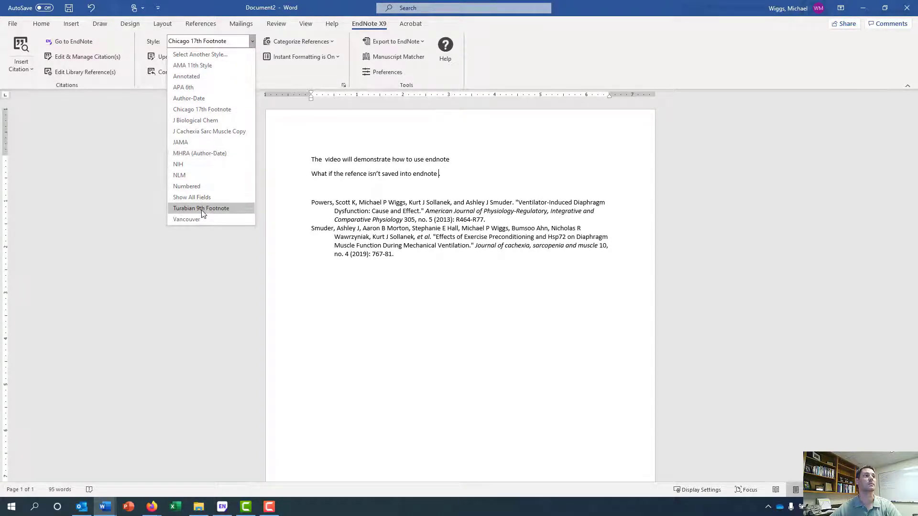
{"action": "left_click", "coordinate": [186, 220]}
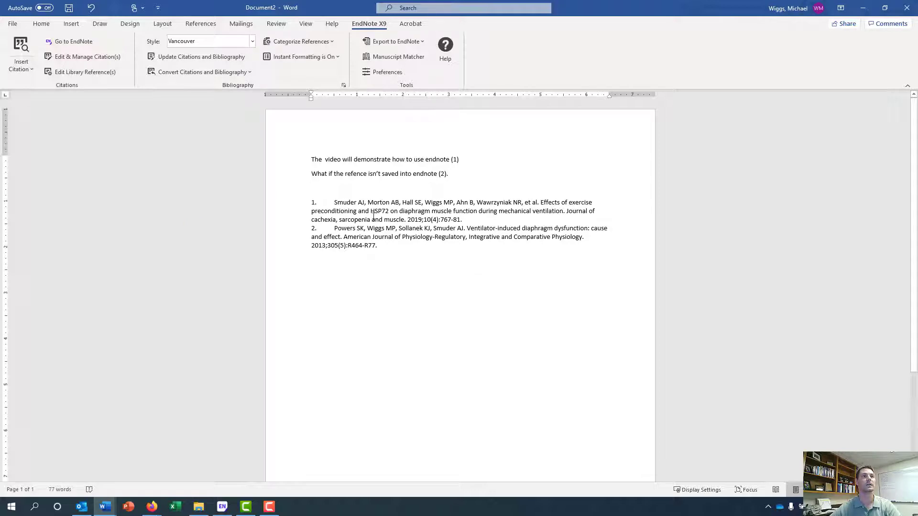
{"action": "left_click", "coordinate": [253, 41]}
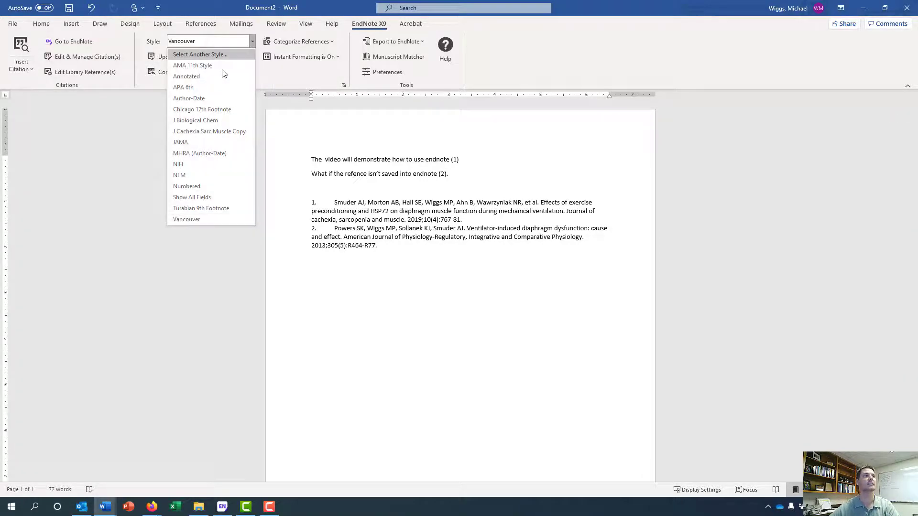
{"action": "left_click", "coordinate": [205, 132]}
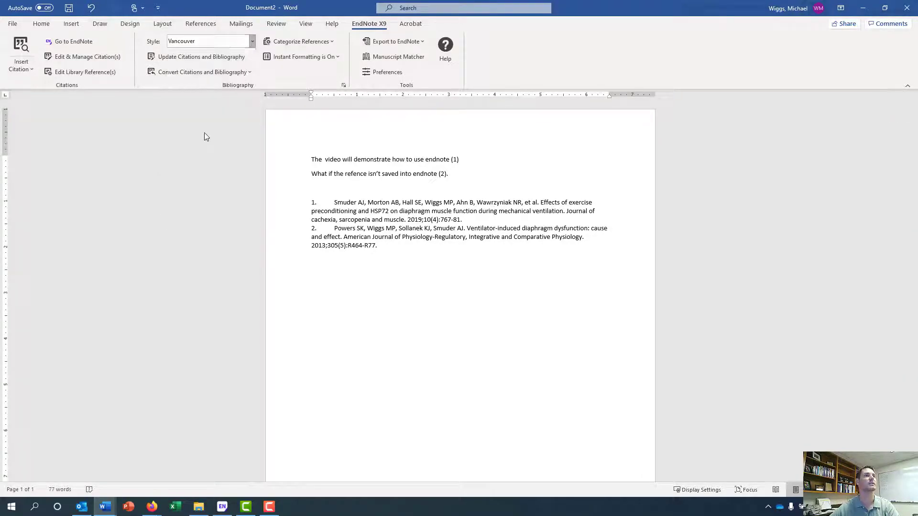
Set the citation and bibliography style to J Biological Chem.
{"action": "left_click", "coordinate": [228, 42]}
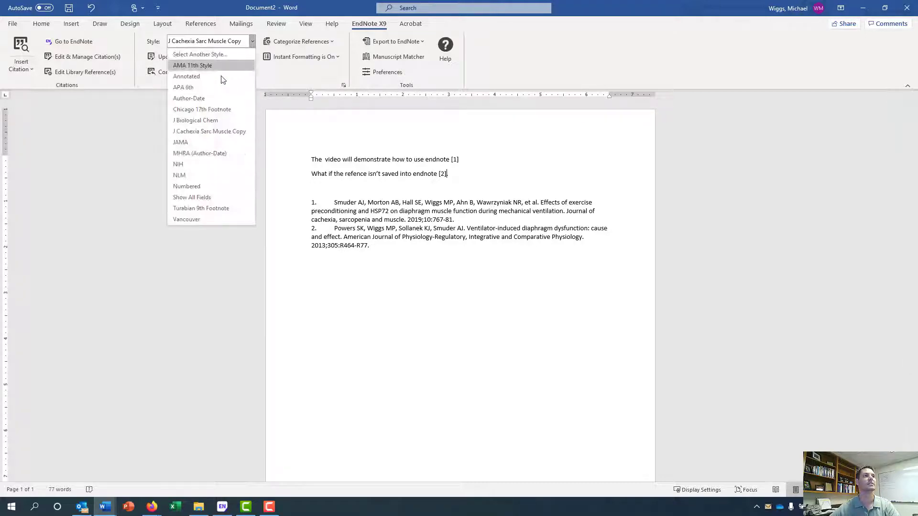
{"action": "left_click", "coordinate": [206, 121]}
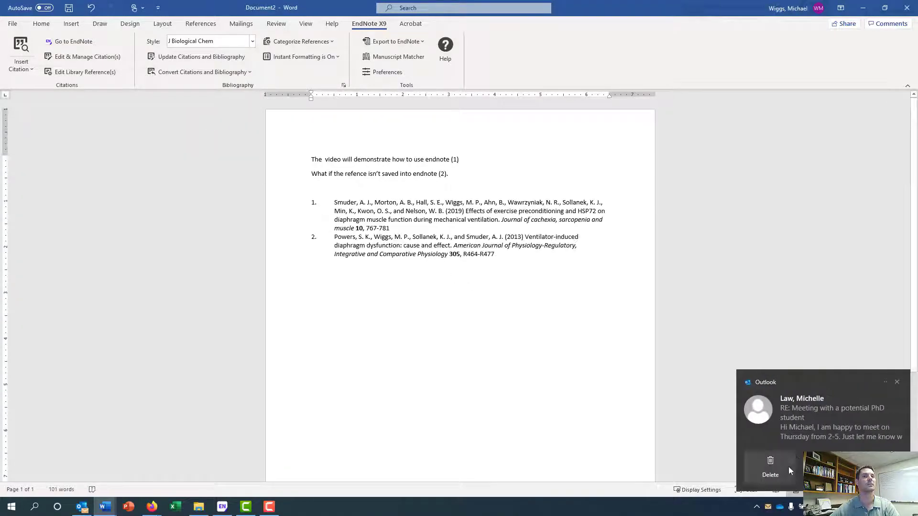
Dismiss the e-mail notification and browse the full list of EndNote X9 styles, leaving the document's current style in place.
{"action": "left_click", "coordinate": [896, 382]}
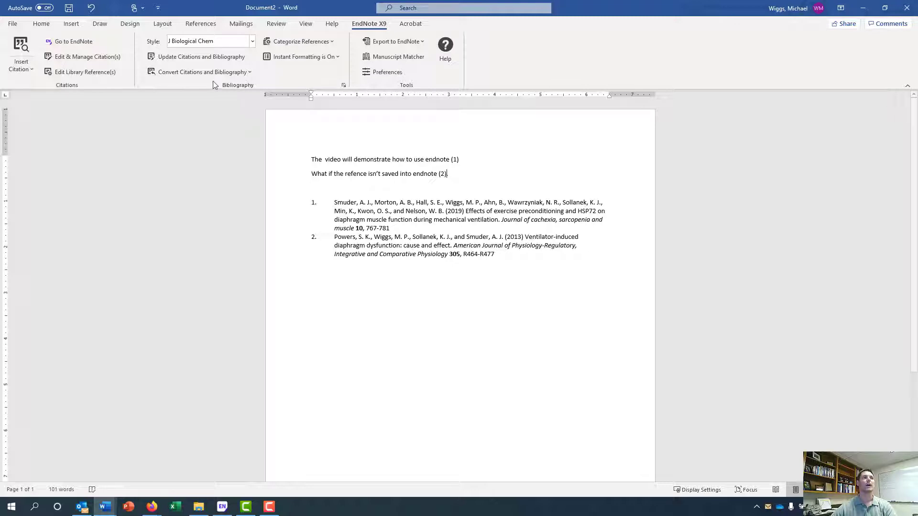
{"action": "left_click", "coordinate": [251, 41]}
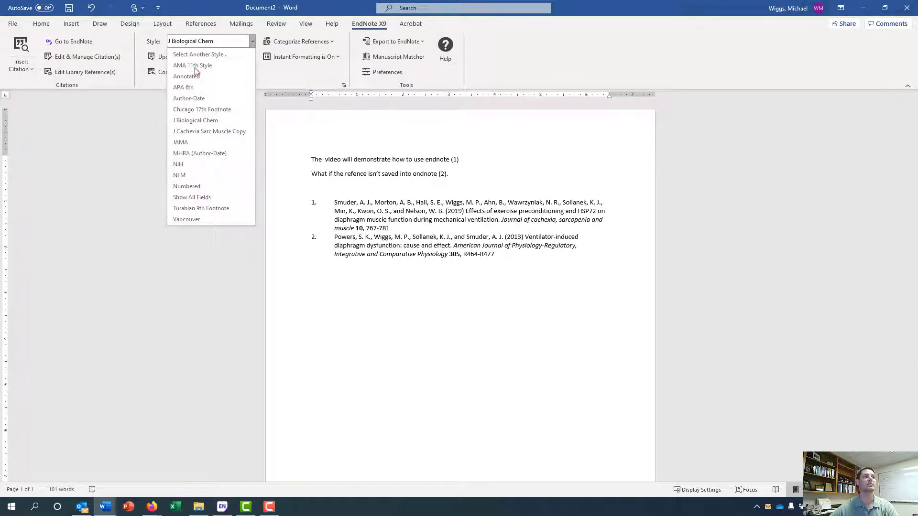
{"action": "left_click", "coordinate": [200, 55]}
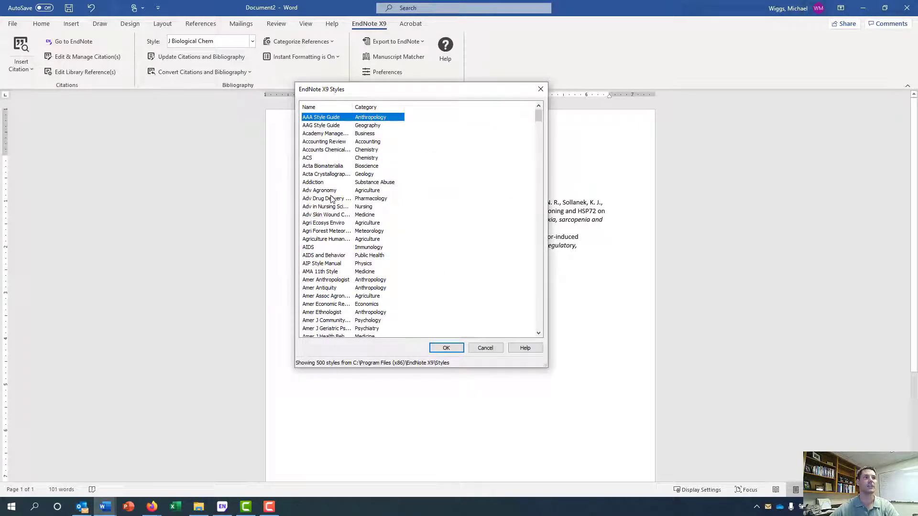
{"action": "scroll", "coordinate": [331, 199], "scroll_direction": "down", "scroll_amount": 1}
{"action": "scroll", "coordinate": [331, 198], "scroll_direction": "down", "scroll_amount": 2}
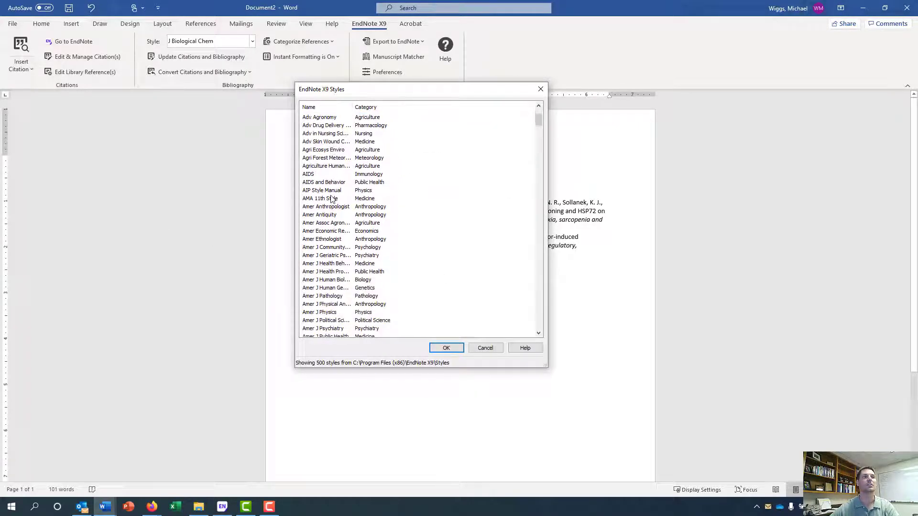
{"action": "scroll", "coordinate": [331, 199], "scroll_direction": "down", "scroll_amount": 13}
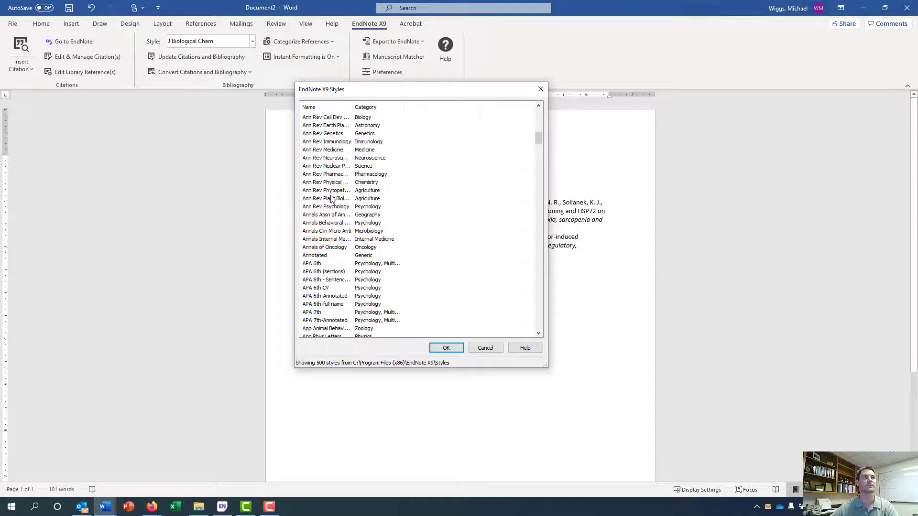
{"action": "scroll", "coordinate": [331, 198], "scroll_direction": "down", "scroll_amount": 20}
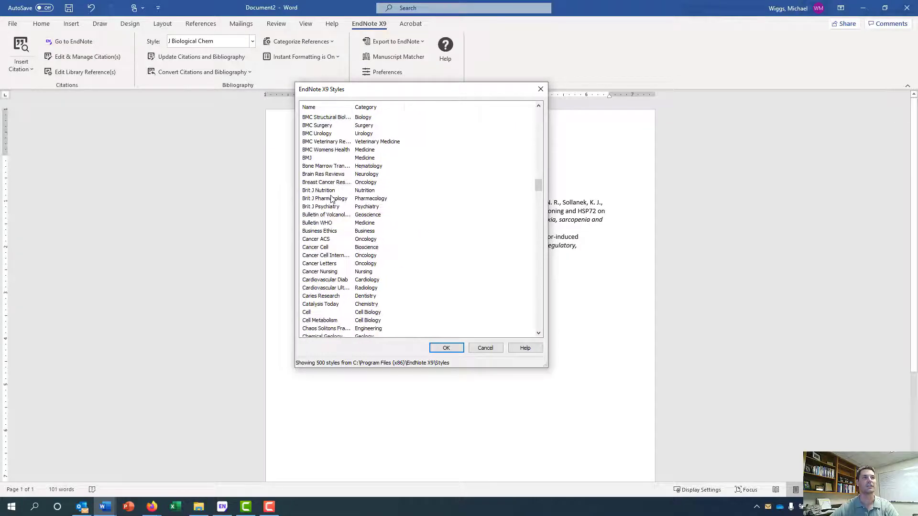
{"action": "scroll", "coordinate": [331, 198], "scroll_direction": "down", "scroll_amount": 20}
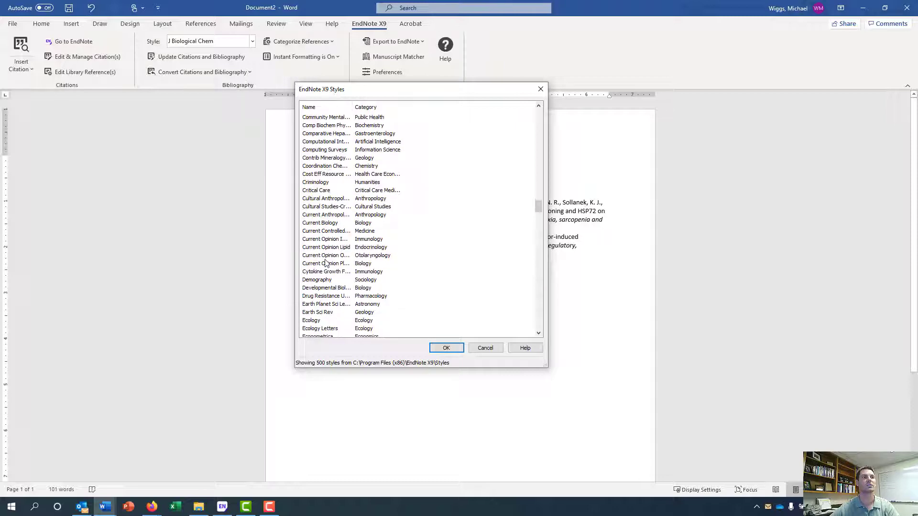
{"action": "scroll", "coordinate": [325, 263], "scroll_direction": "down", "scroll_amount": 4}
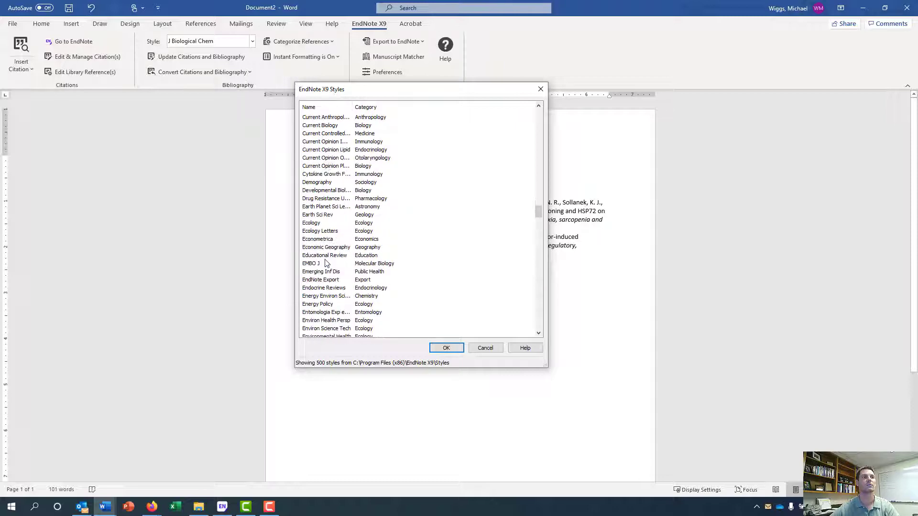
{"action": "left_click", "coordinate": [485, 348]}
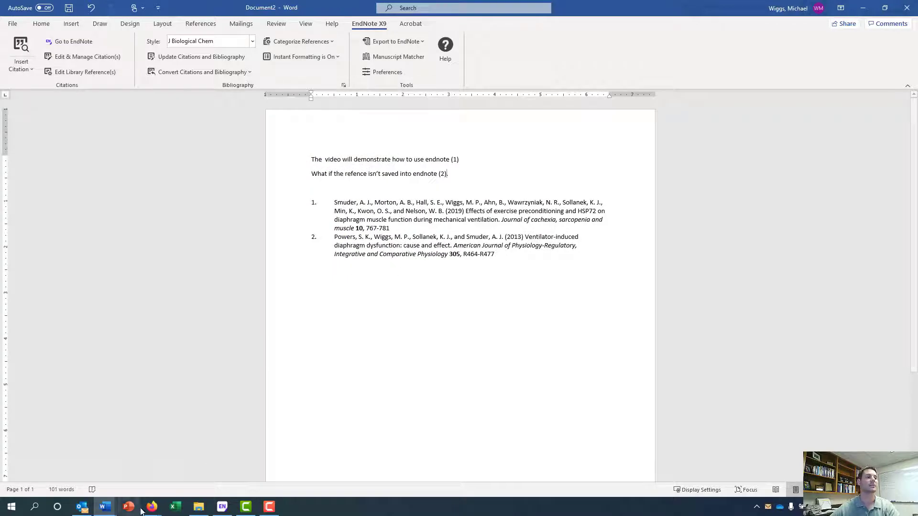
Switch to Firefox, close the Google Scholar page and show the Medicine & Science in Sports & Exercise journal website.
{"action": "mouse_move", "coordinate": [152, 506]}
{"action": "left_click", "coordinate": [145, 467]}
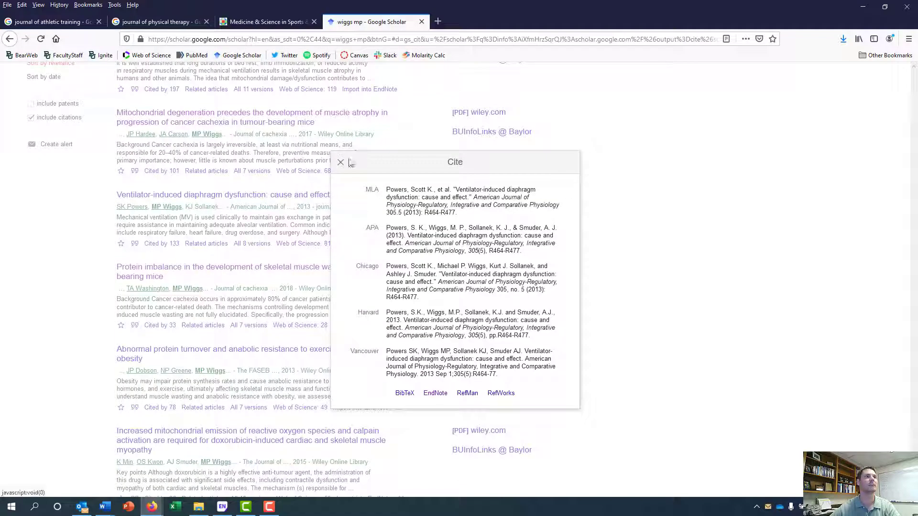
{"action": "left_click", "coordinate": [422, 22]}
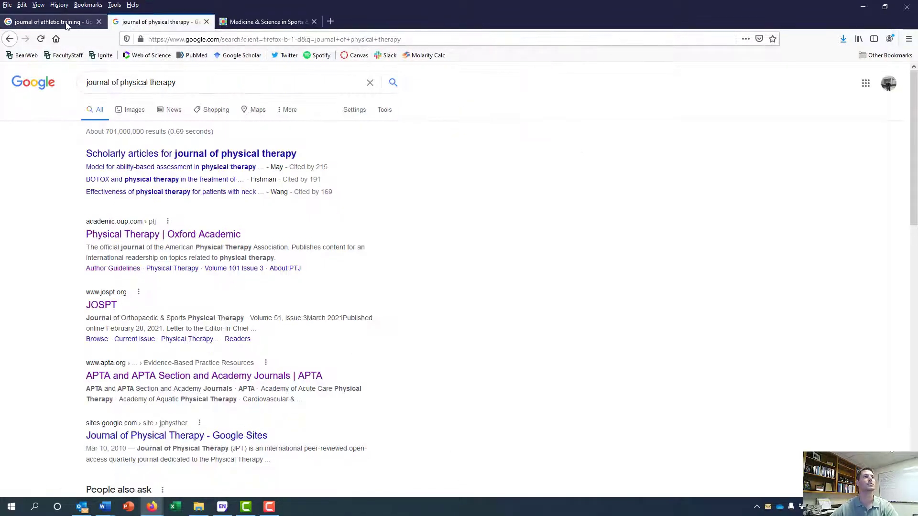
{"action": "left_click", "coordinate": [263, 22]}
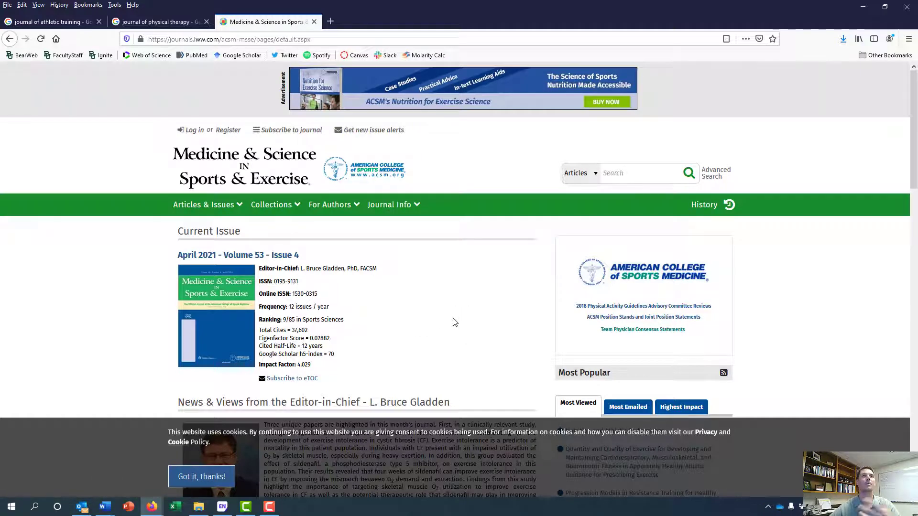
Go to the journal's manuscript submission site and open its Instructions for Authors in a maximized window.
{"action": "left_click", "coordinate": [400, 205]}
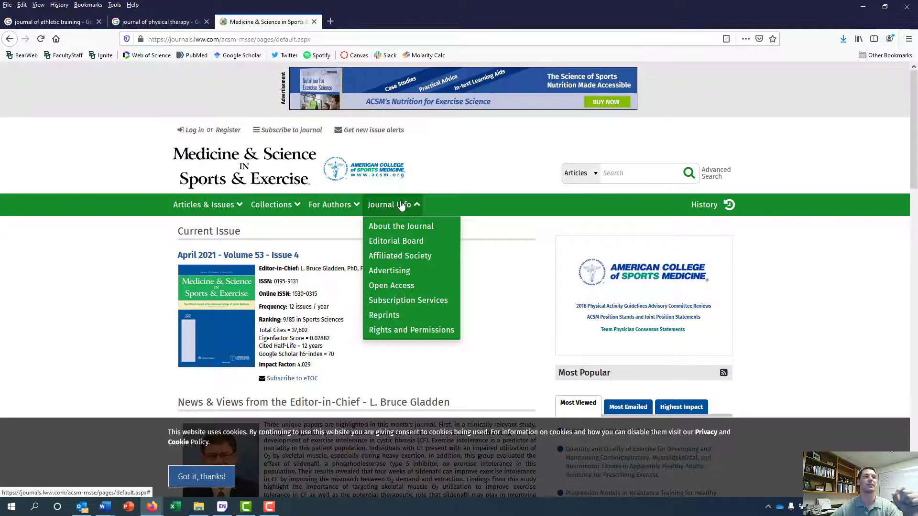
{"action": "left_click", "coordinate": [348, 206]}
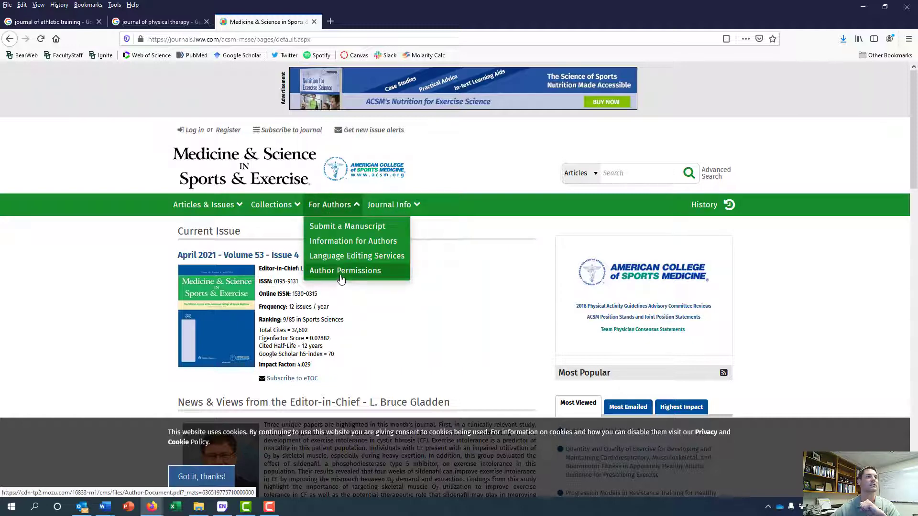
{"action": "left_click", "coordinate": [344, 228]}
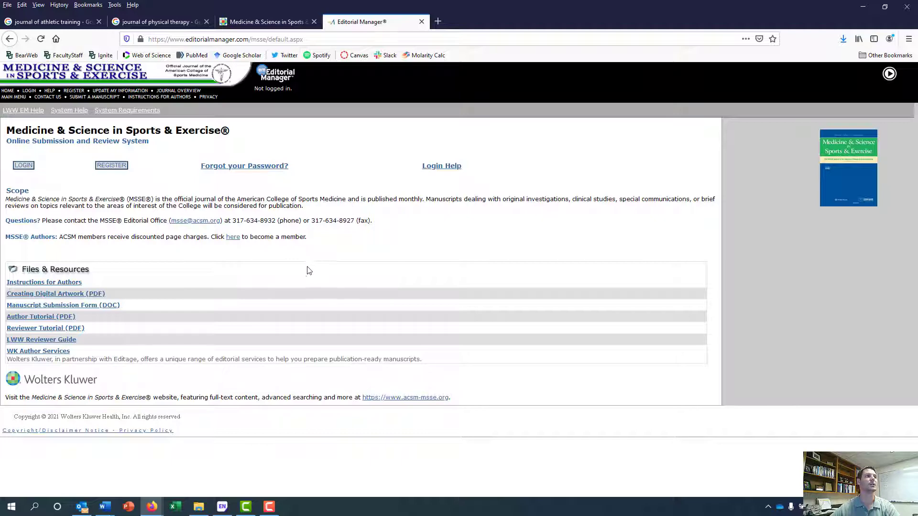
{"action": "left_click", "coordinate": [36, 283]}
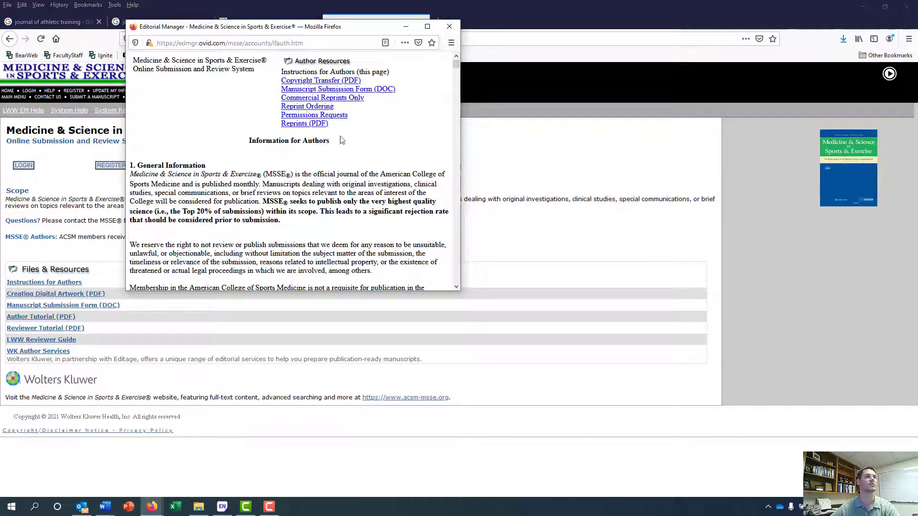
{"action": "left_click", "coordinate": [427, 26]}
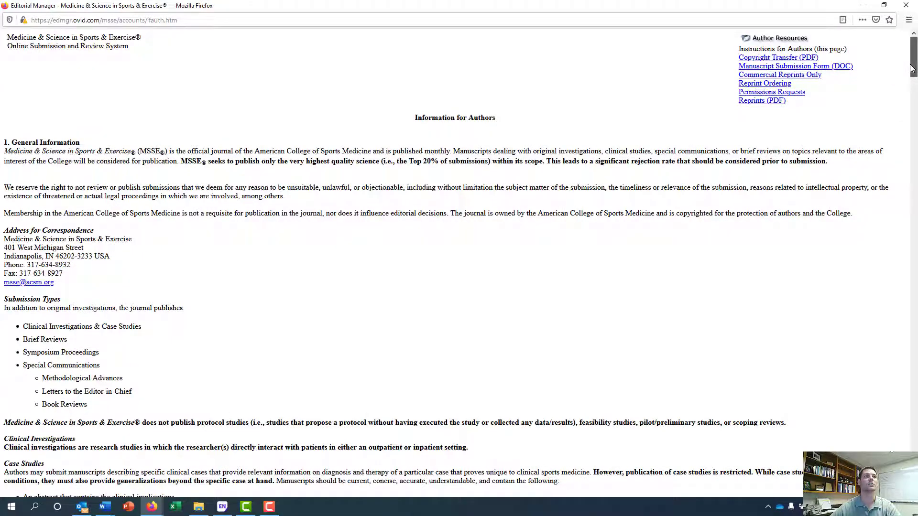
Read through the Information for Authors down to the References section and its examples of reference types.
{"action": "left_click_drag", "start_coordinate": [912, 68], "coordinate": [914, 103]}
{"action": "scroll", "coordinate": [572, 145], "scroll_direction": "down", "scroll_amount": 8}
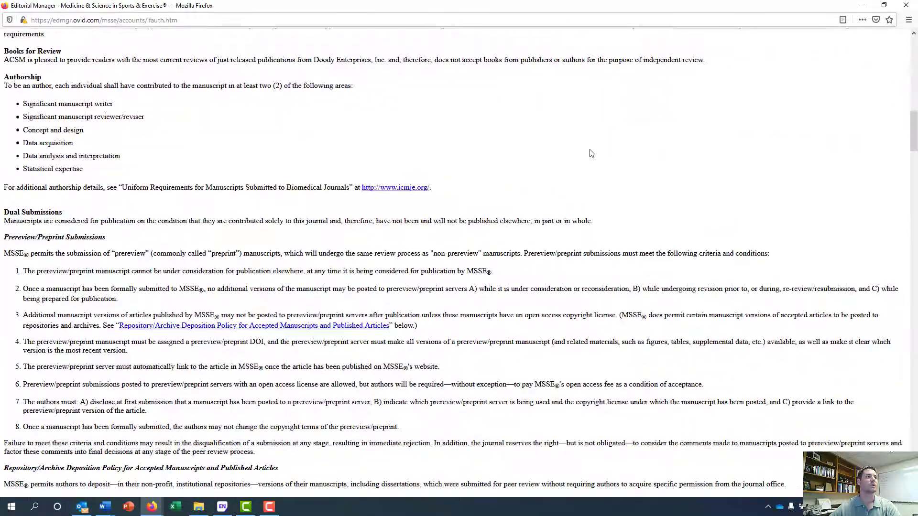
{"action": "scroll", "coordinate": [601, 149], "scroll_direction": "down", "scroll_amount": 2}
{"action": "scroll", "coordinate": [601, 149], "scroll_direction": "down", "scroll_amount": 12}
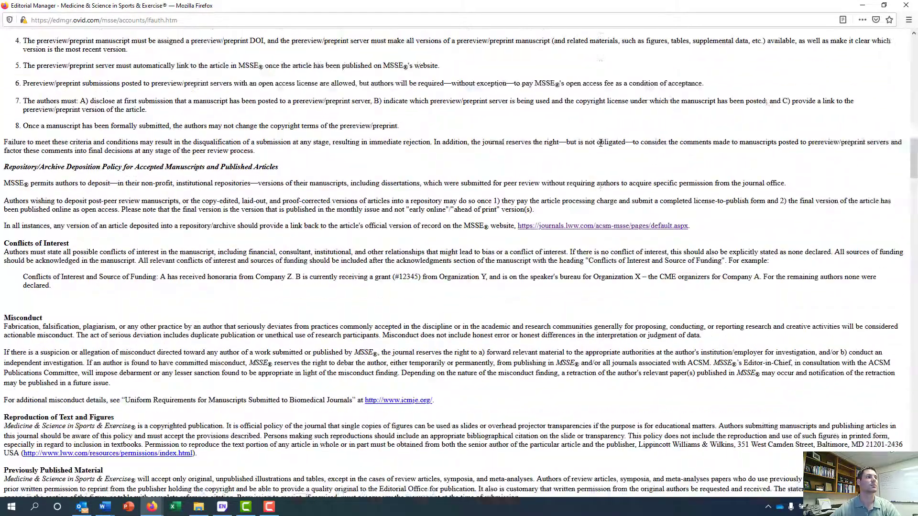
{"action": "scroll", "coordinate": [600, 143], "scroll_direction": "down", "scroll_amount": 15}
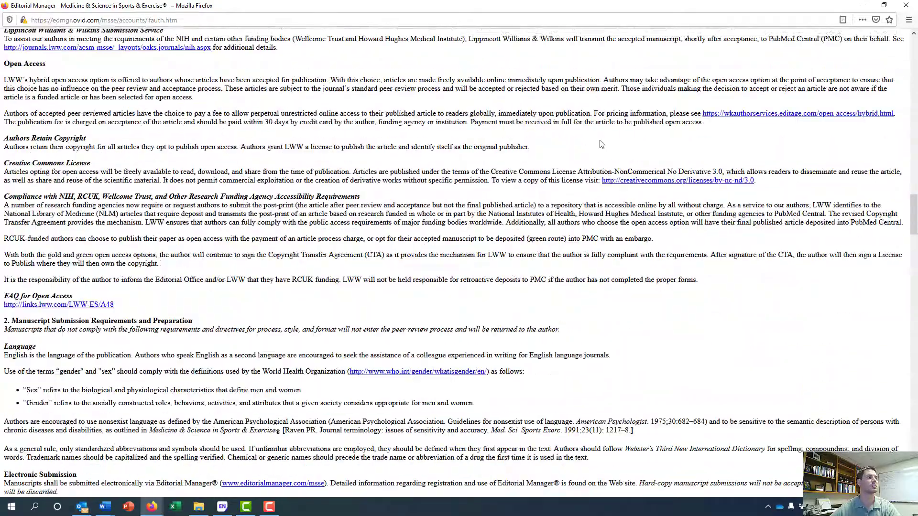
{"action": "scroll", "coordinate": [601, 145], "scroll_direction": "down", "scroll_amount": 8}
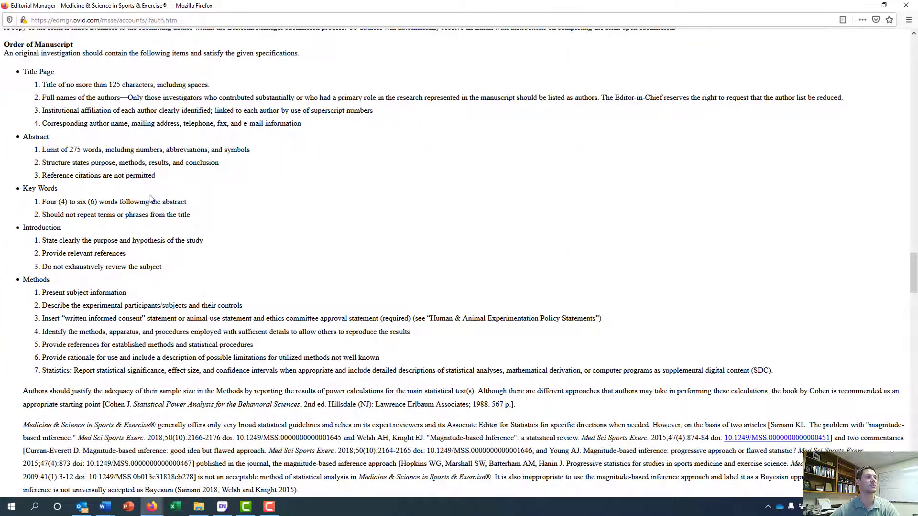
{"action": "scroll", "coordinate": [162, 191], "scroll_direction": "down", "scroll_amount": 1}
{"action": "scroll", "coordinate": [210, 229], "scroll_direction": "down", "scroll_amount": 7}
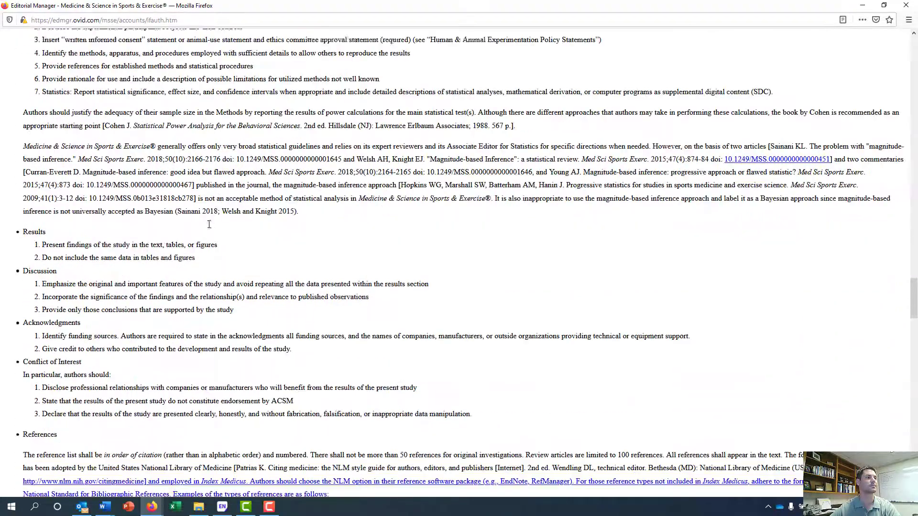
{"action": "scroll", "coordinate": [209, 223], "scroll_direction": "down", "scroll_amount": 1}
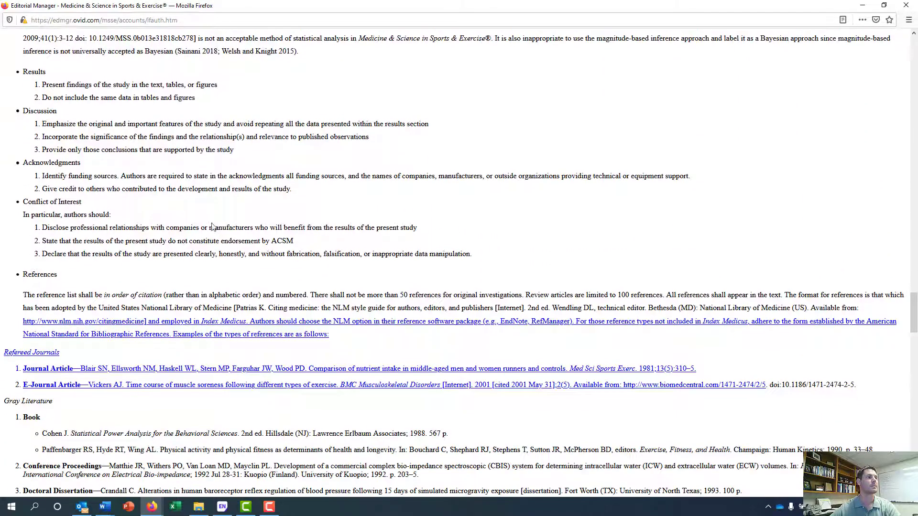
{"action": "scroll", "coordinate": [217, 223], "scroll_direction": "up", "scroll_amount": 3}
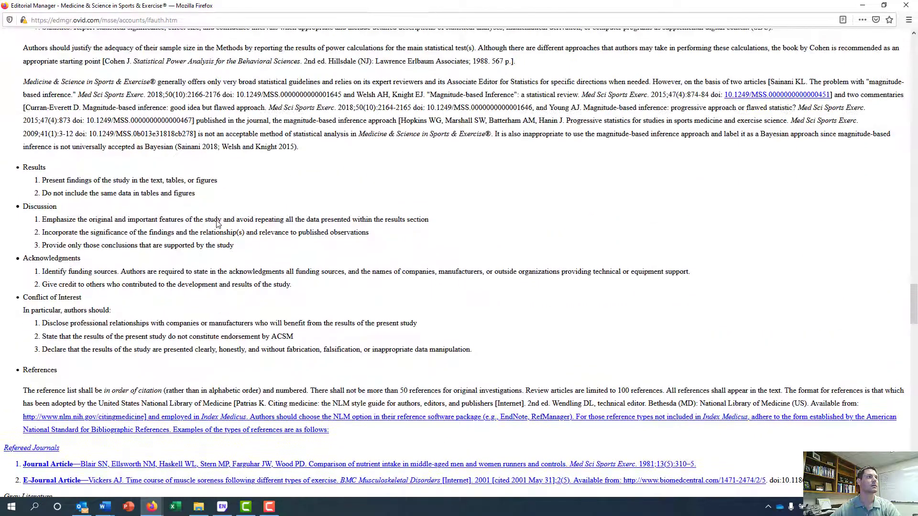
{"action": "scroll", "coordinate": [217, 224], "scroll_direction": "down", "scroll_amount": 7}
{"action": "scroll", "coordinate": [216, 252], "scroll_direction": "down", "scroll_amount": 5}
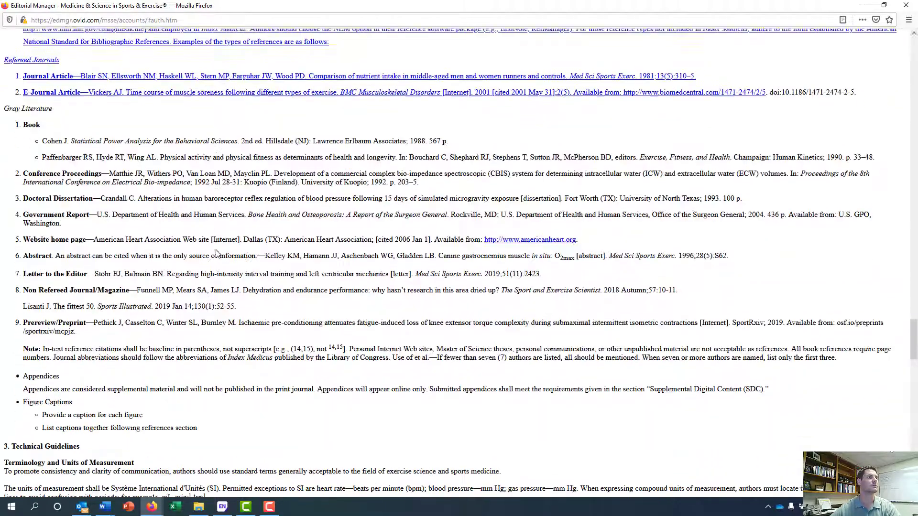
Look back over the manuscript requirements, open access and submission type sections of the author instructions.
{"action": "scroll", "coordinate": [218, 250], "scroll_direction": "up", "scroll_amount": 12}
{"action": "scroll", "coordinate": [218, 251], "scroll_direction": "up", "scroll_amount": 7}
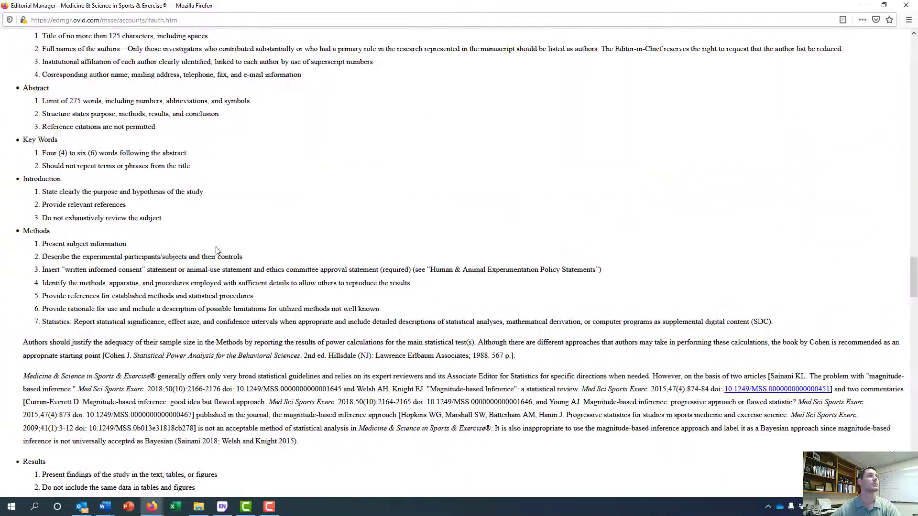
{"action": "scroll", "coordinate": [304, 264], "scroll_direction": "up", "scroll_amount": 9}
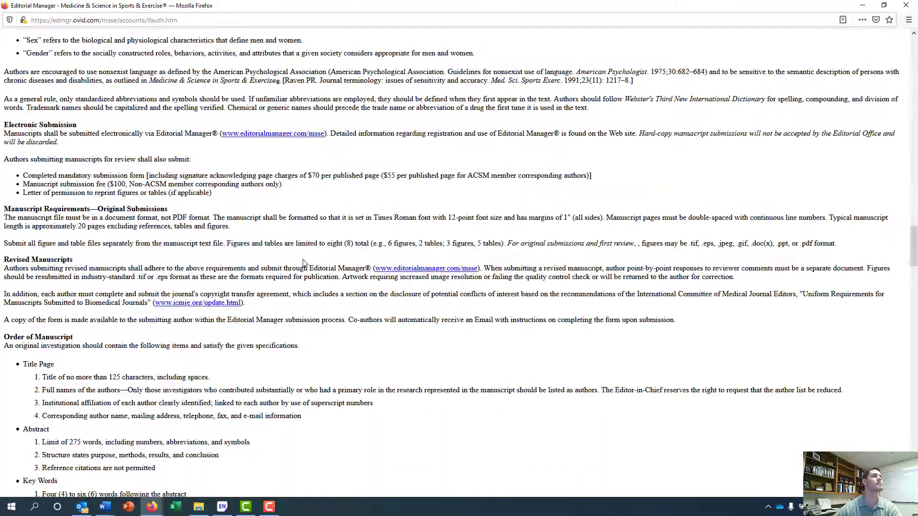
{"action": "scroll", "coordinate": [304, 263], "scroll_direction": "up", "scroll_amount": 2}
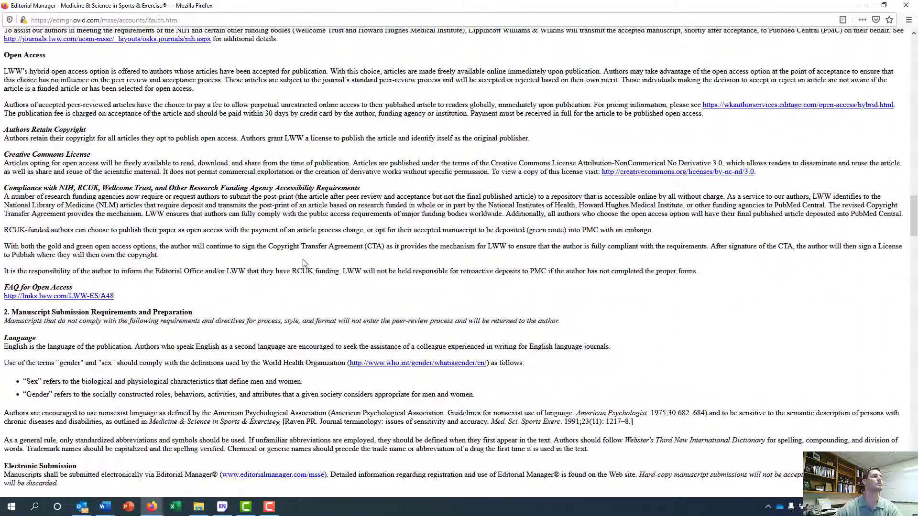
{"action": "scroll", "coordinate": [304, 263], "scroll_direction": "up", "scroll_amount": 14}
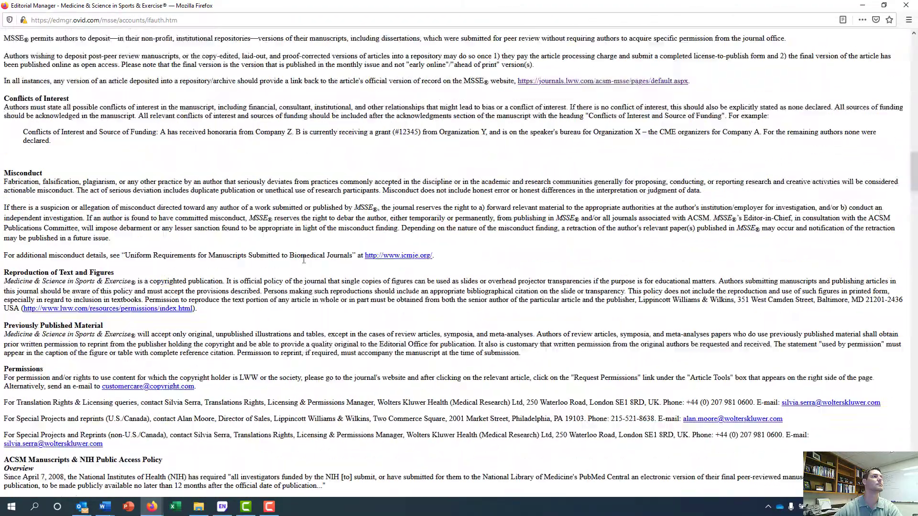
{"action": "scroll", "coordinate": [303, 261], "scroll_direction": "up", "scroll_amount": 20}
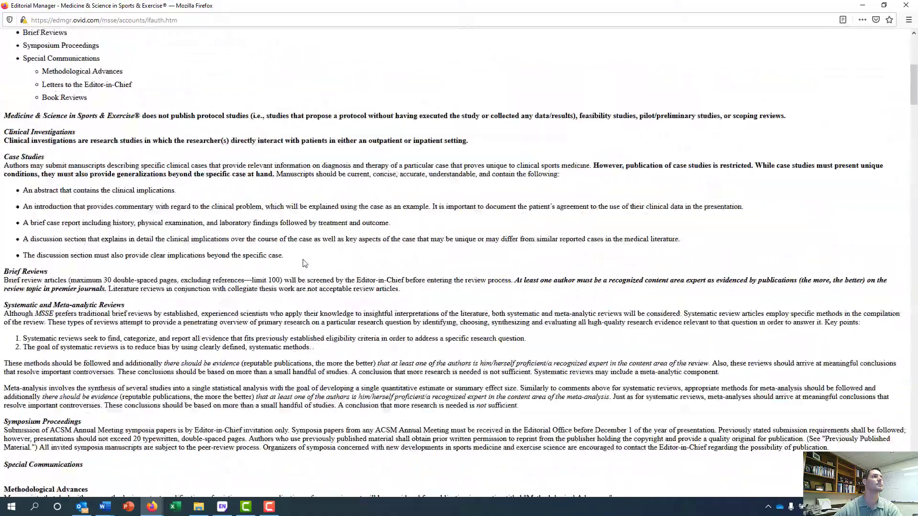
Examine the required reference format in the References section and highlight "United States National Library of Medicine".
{"action": "scroll", "coordinate": [356, 301], "scroll_direction": "down", "scroll_amount": 20}
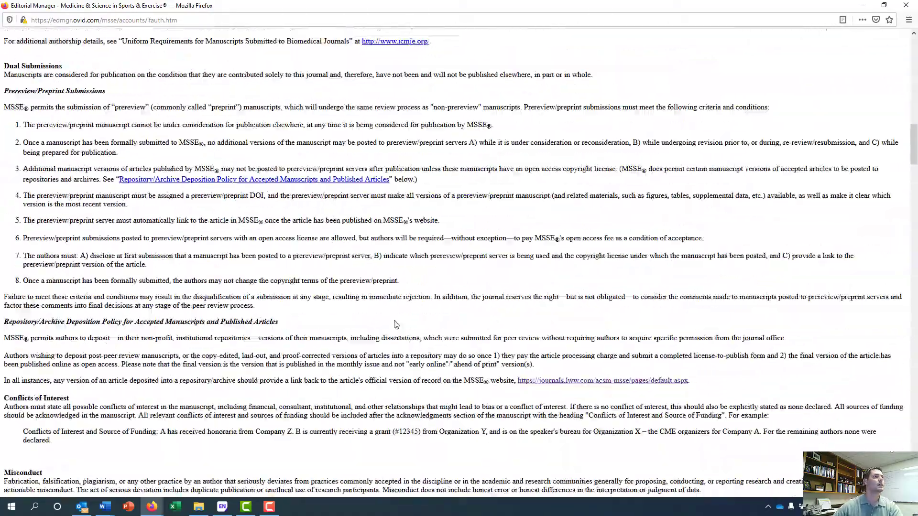
{"action": "scroll", "coordinate": [396, 325], "scroll_direction": "down", "scroll_amount": 20}
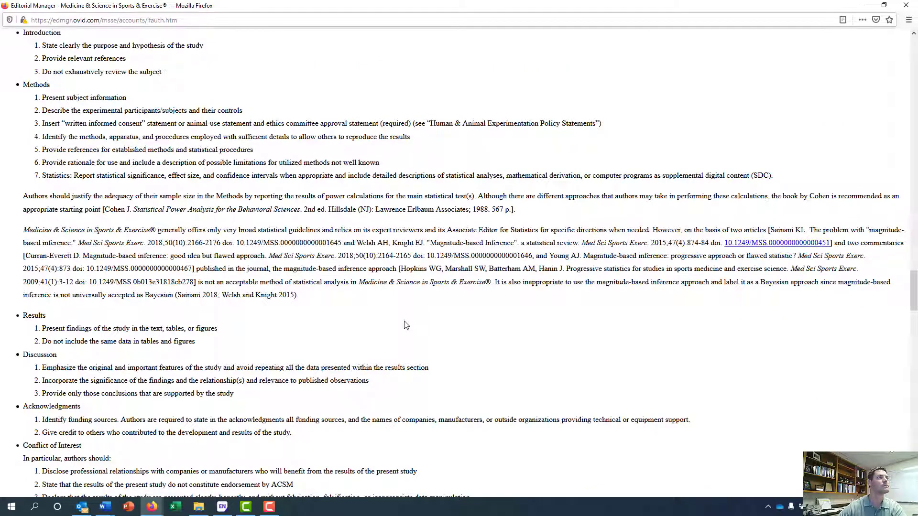
{"action": "scroll", "coordinate": [406, 325], "scroll_direction": "down", "scroll_amount": 2}
{"action": "scroll", "coordinate": [406, 325], "scroll_direction": "down", "scroll_amount": 7}
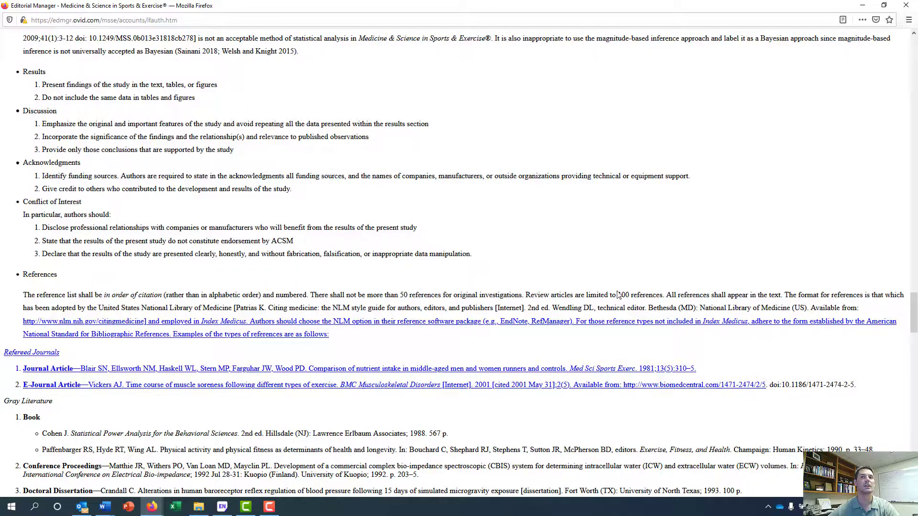
{"action": "left_click_drag", "start_coordinate": [820, 295], "coordinate": [99, 308]}
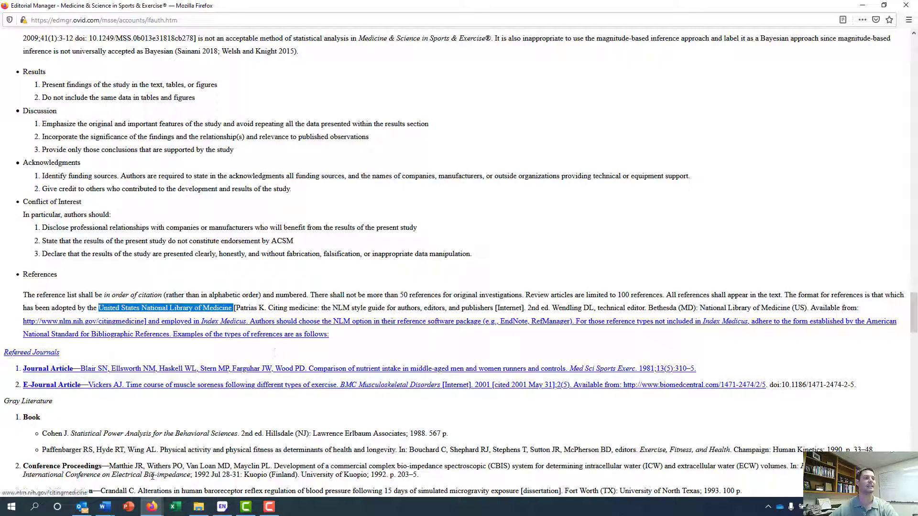
Switch to the Word document with the two citations and apply the NLM bibliography style from EndNote's full style list.
{"action": "left_click", "coordinate": [106, 507]}
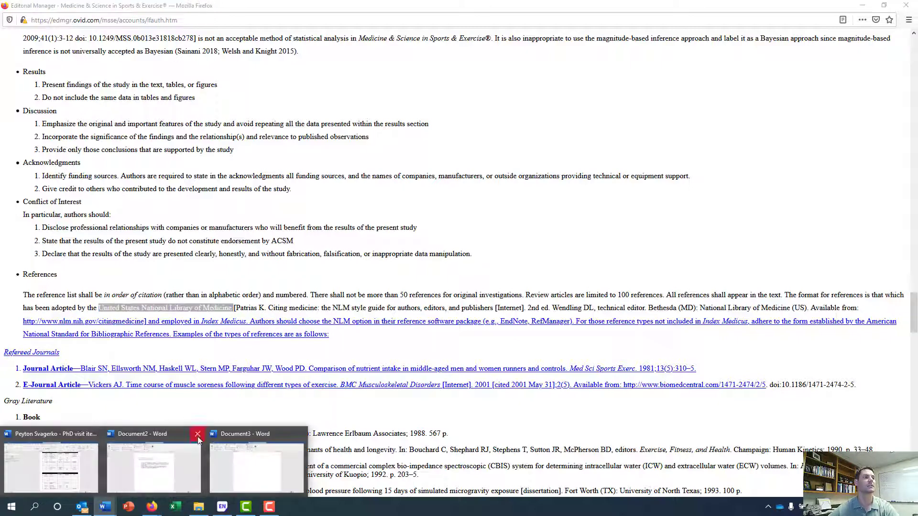
{"action": "left_click", "coordinate": [197, 442]}
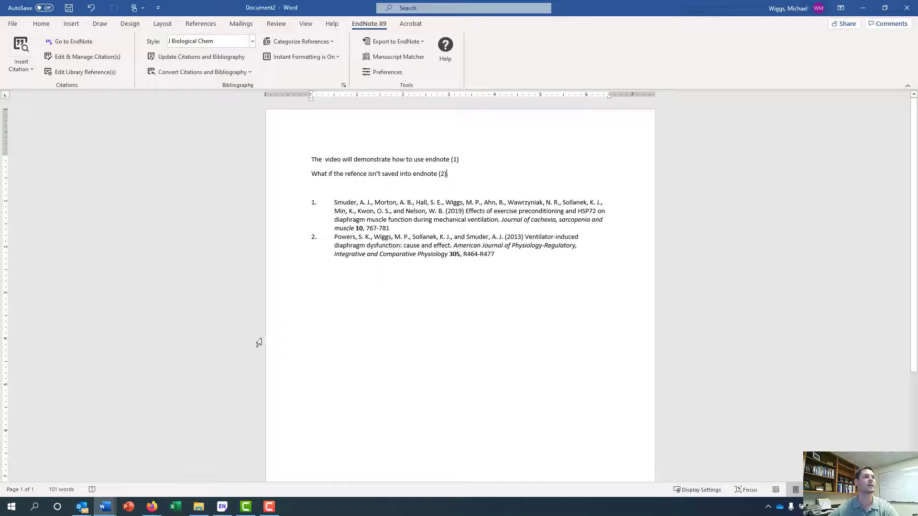
{"action": "left_click", "coordinate": [252, 41]}
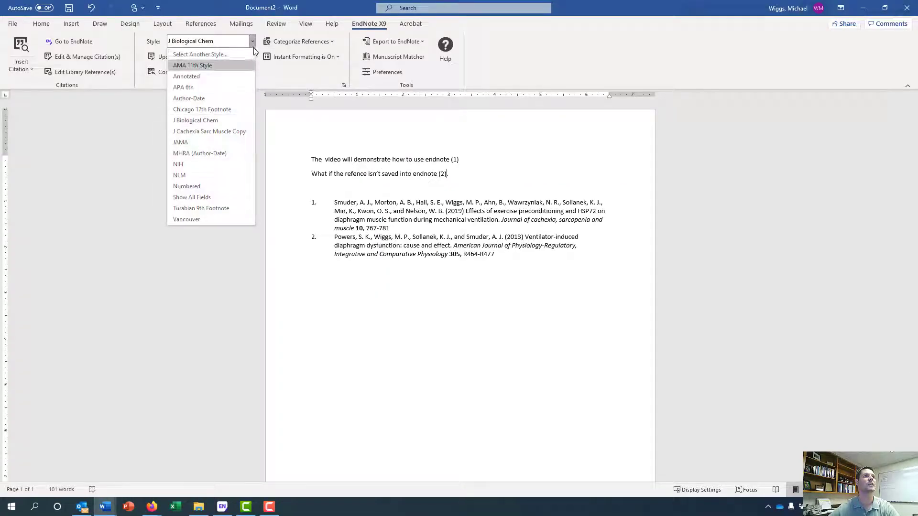
{"action": "left_click", "coordinate": [200, 54]}
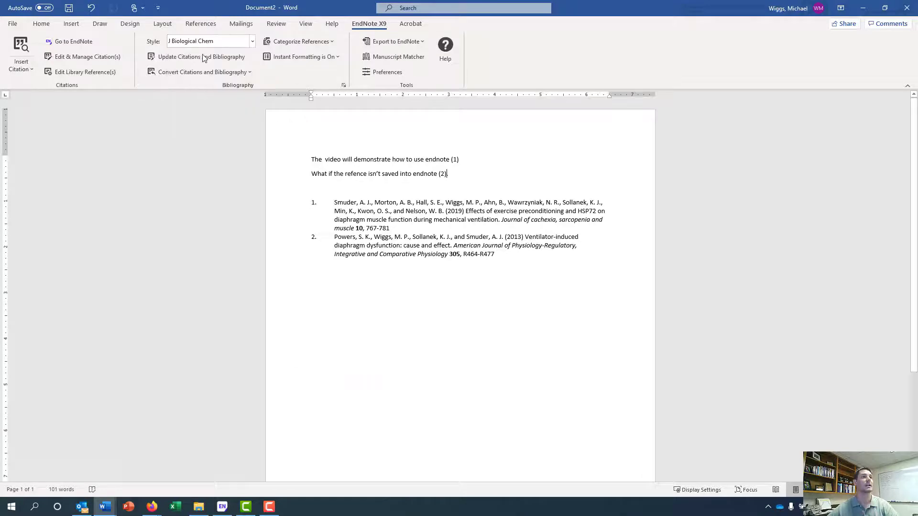
{"action": "scroll", "coordinate": [356, 258], "scroll_direction": "down", "scroll_amount": 15}
{"action": "scroll", "coordinate": [355, 258], "scroll_direction": "down", "scroll_amount": 20}
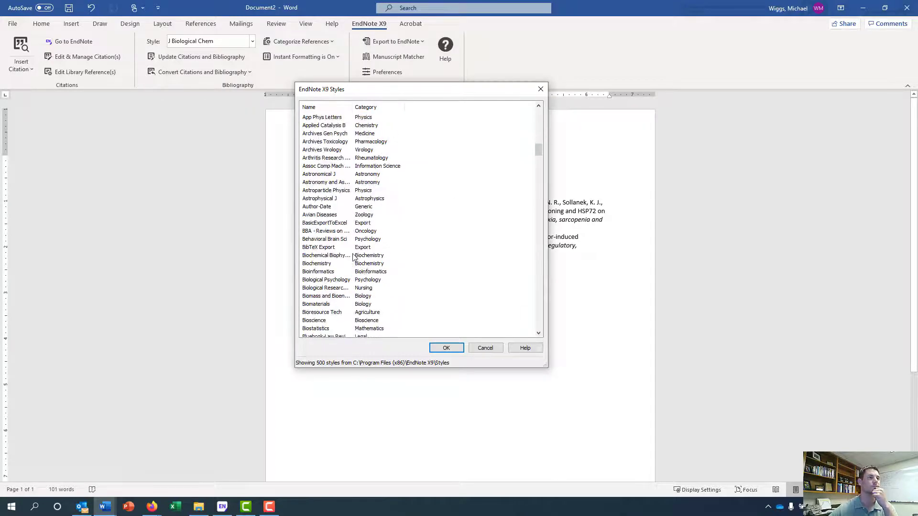
{"action": "scroll", "coordinate": [346, 258], "scroll_direction": "down", "scroll_amount": 20}
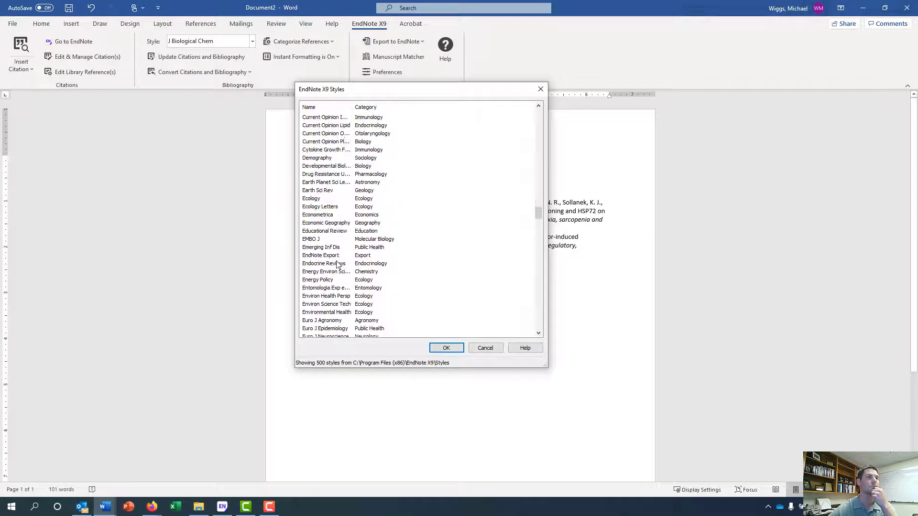
{"action": "scroll", "coordinate": [337, 264], "scroll_direction": "down", "scroll_amount": 20}
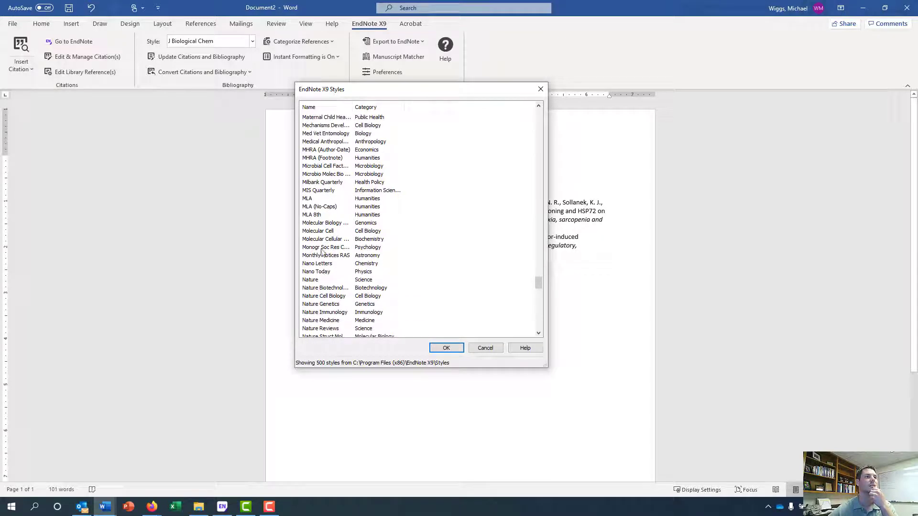
{"action": "scroll", "coordinate": [320, 285], "scroll_direction": "down", "scroll_amount": 4}
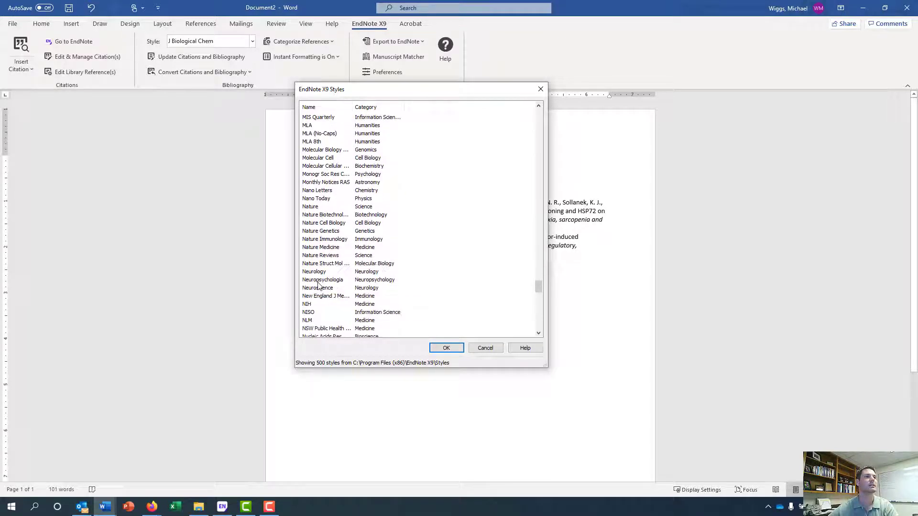
{"action": "double_click", "coordinate": [307, 296]}
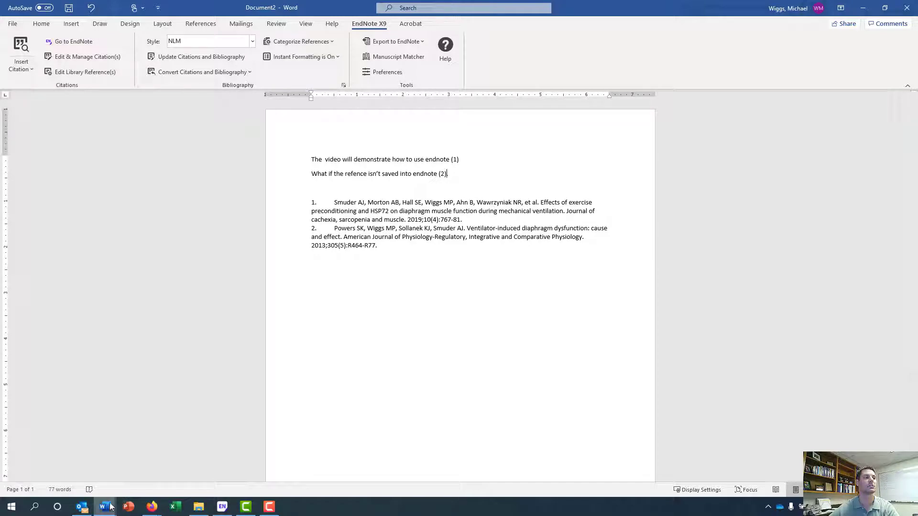
Switch to Firefox and open the Journal of Athletic Training site on Allen Press from the existing Google results.
{"action": "mouse_move", "coordinate": [152, 506]}
{"action": "mouse_move", "coordinate": [223, 464]}
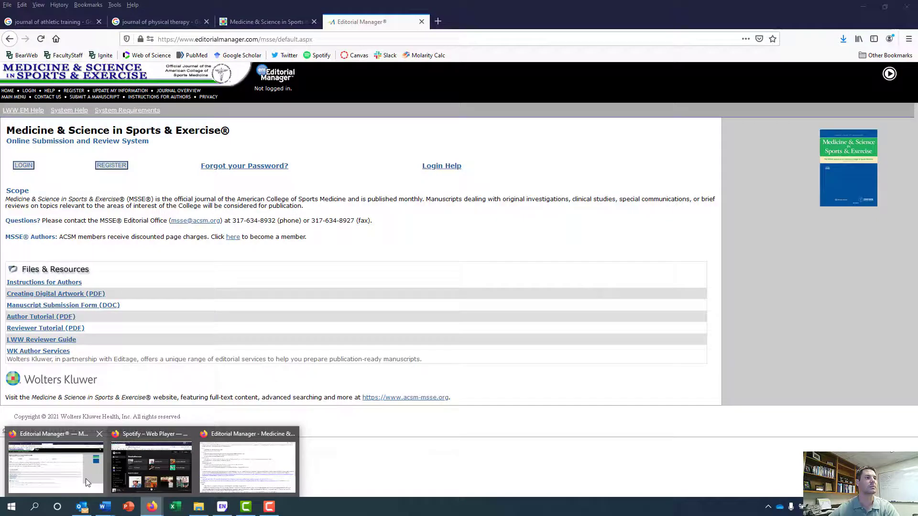
{"action": "left_click", "coordinate": [85, 478]}
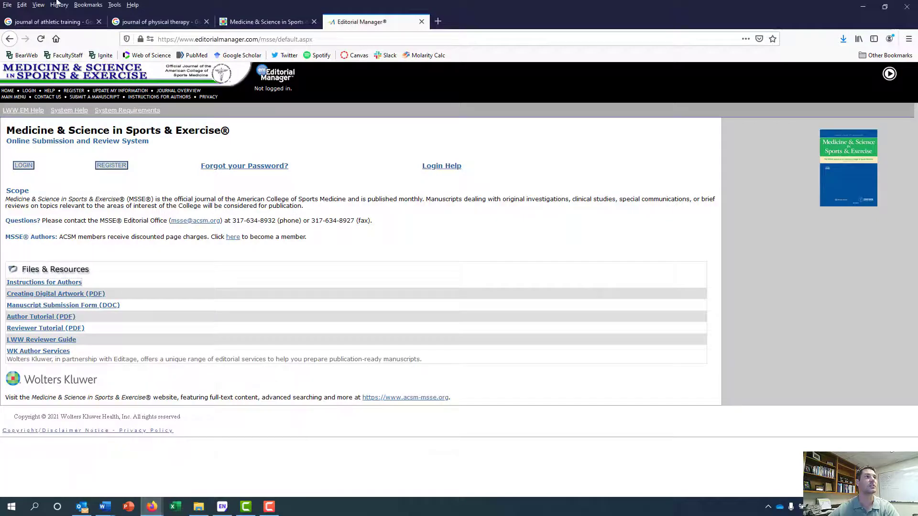
{"action": "left_click", "coordinate": [45, 21]}
{"action": "scroll", "coordinate": [248, 193], "scroll_direction": "down", "scroll_amount": 2}
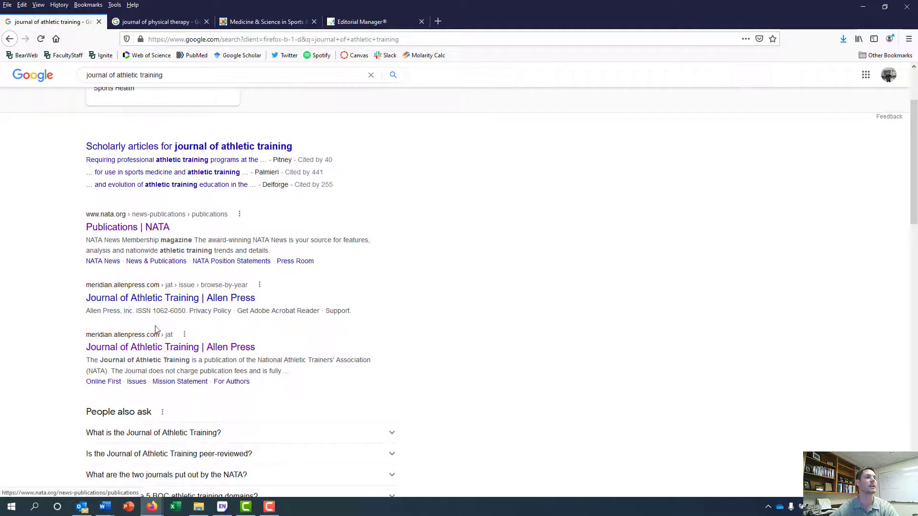
{"action": "left_click", "coordinate": [158, 347]}
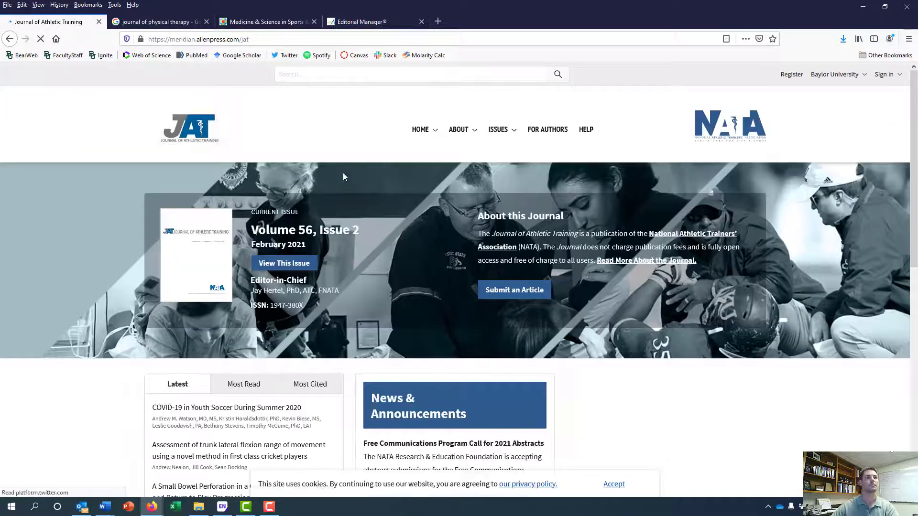
{"action": "scroll", "coordinate": [353, 180], "scroll_direction": "down", "scroll_amount": 2}
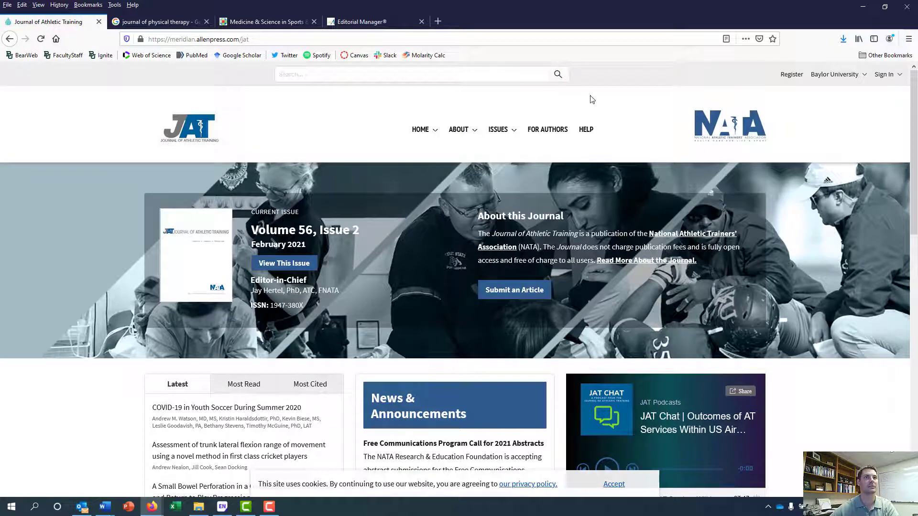
Go to the journal's author resources and open the Authors' Guide PDF.
{"action": "left_click", "coordinate": [545, 130]}
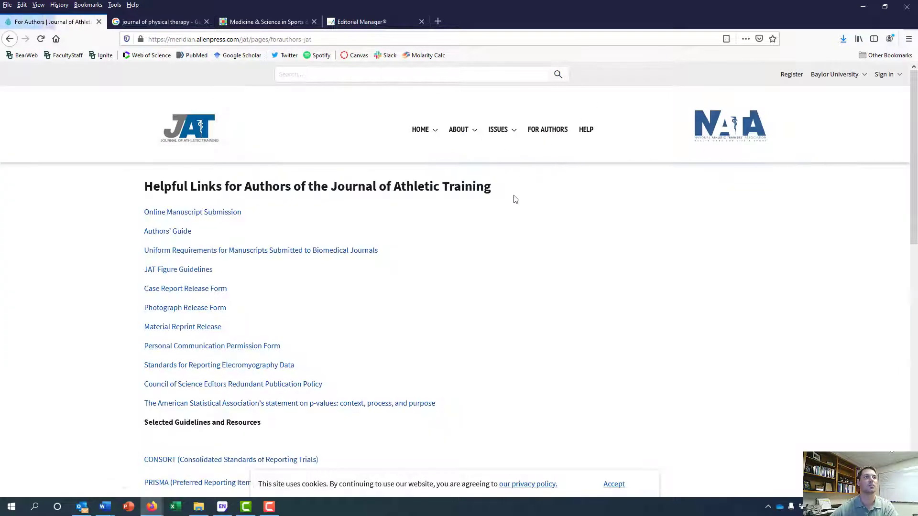
{"action": "scroll", "coordinate": [495, 228], "scroll_direction": "down", "scroll_amount": 3}
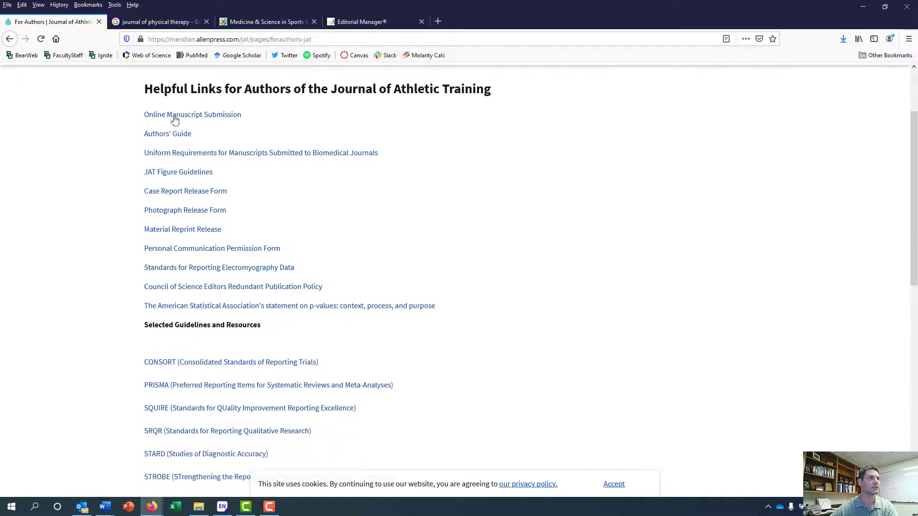
{"action": "left_click", "coordinate": [176, 134]}
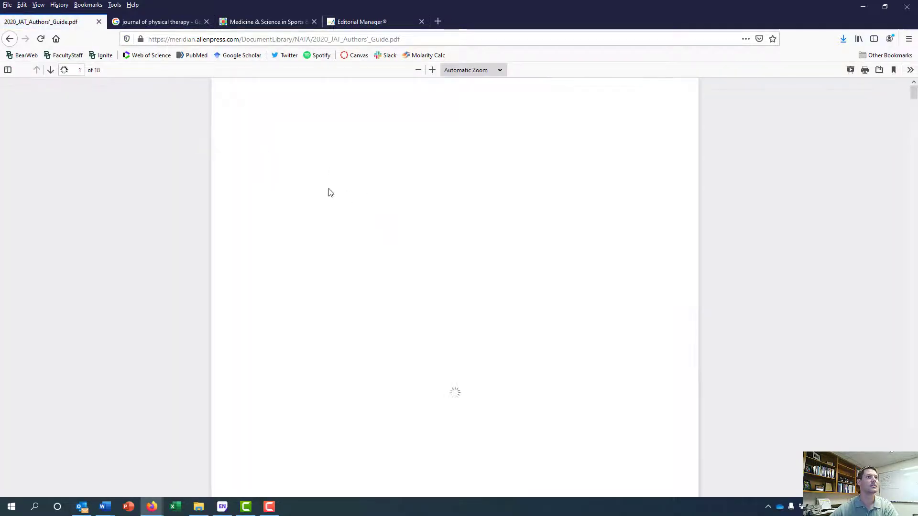
Find the References requirements in the Authors' Guide and copy "American Medical Association Manual of Style, 11th edition".
{"action": "scroll", "coordinate": [415, 233], "scroll_direction": "down", "scroll_amount": 6}
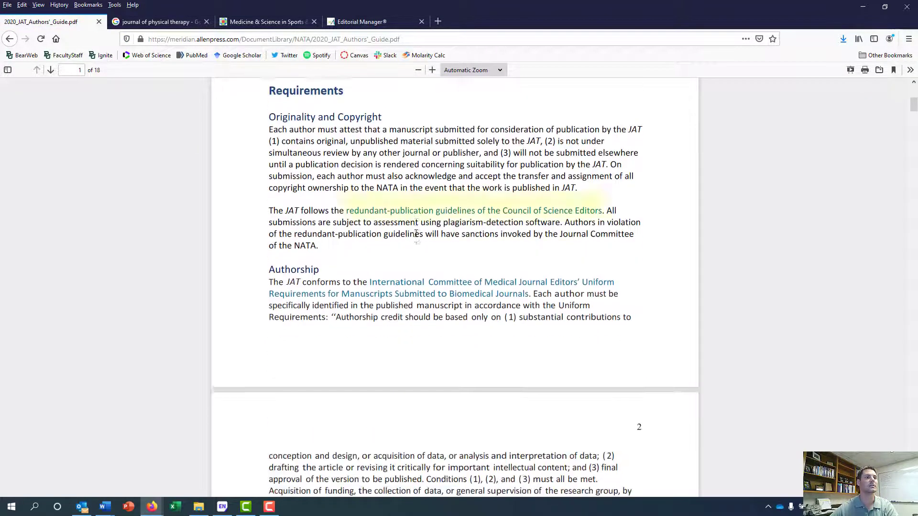
{"action": "scroll", "coordinate": [416, 233], "scroll_direction": "down", "scroll_amount": 17}
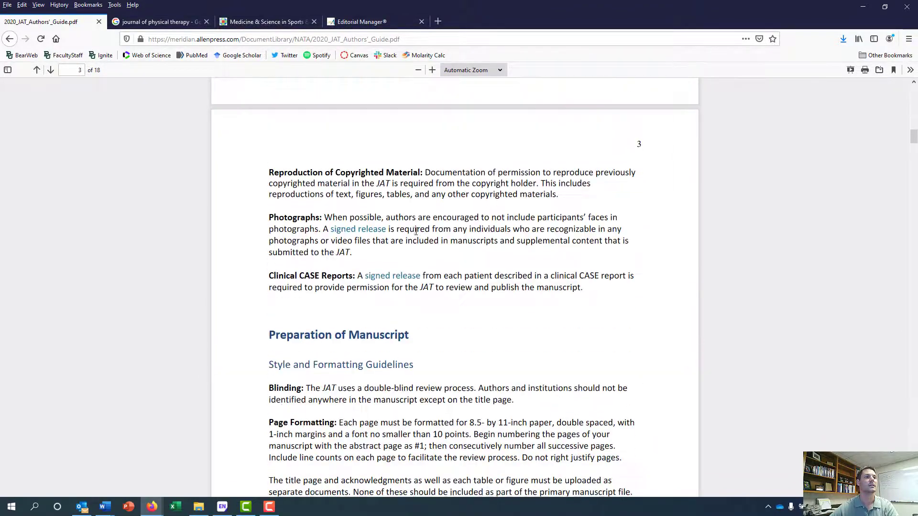
{"action": "scroll", "coordinate": [415, 231], "scroll_direction": "down", "scroll_amount": 6}
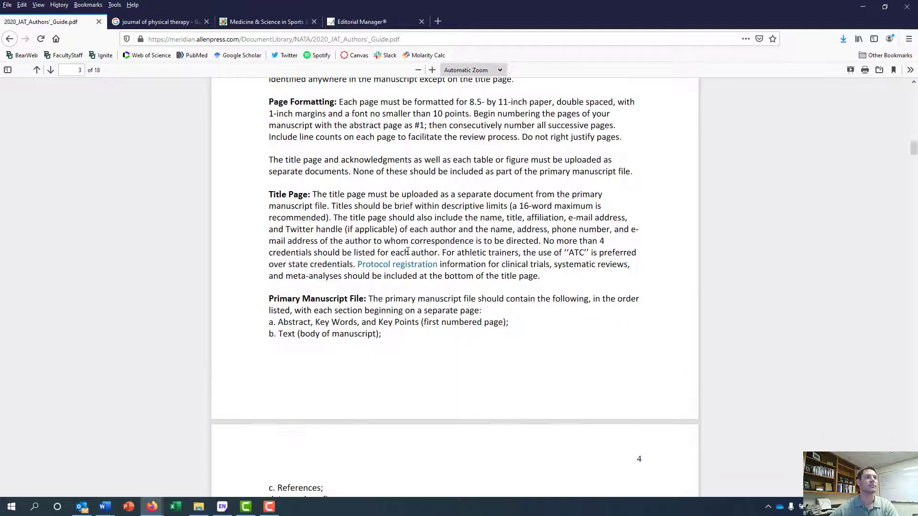
{"action": "scroll", "coordinate": [407, 252], "scroll_direction": "down", "scroll_amount": 8}
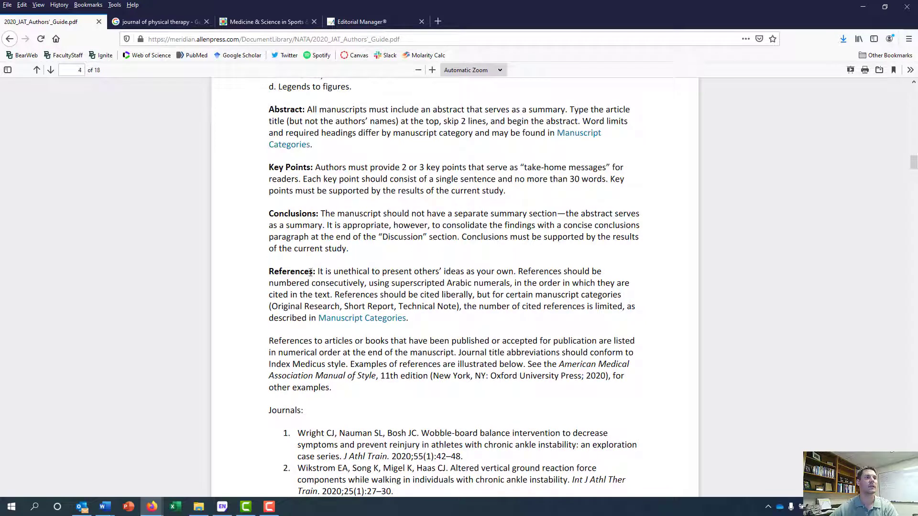
{"action": "scroll", "coordinate": [371, 296], "scroll_direction": "down", "scroll_amount": 2}
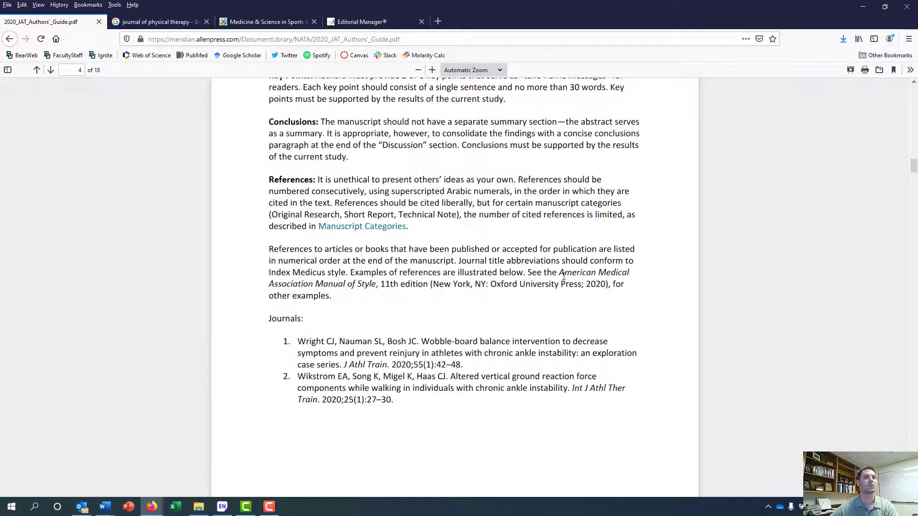
{"action": "left_click_drag", "start_coordinate": [561, 274], "coordinate": [422, 285]}
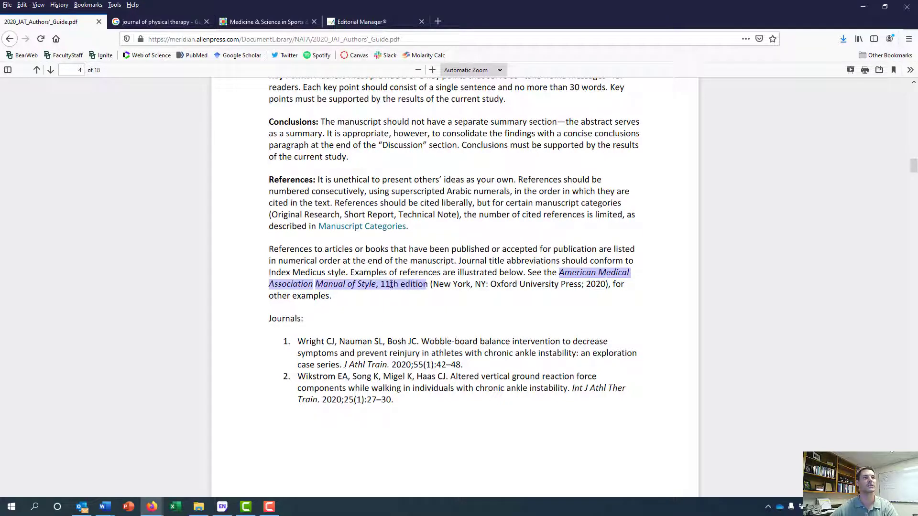
{"action": "right_click", "coordinate": [391, 284]}
{"action": "left_click", "coordinate": [424, 294]}
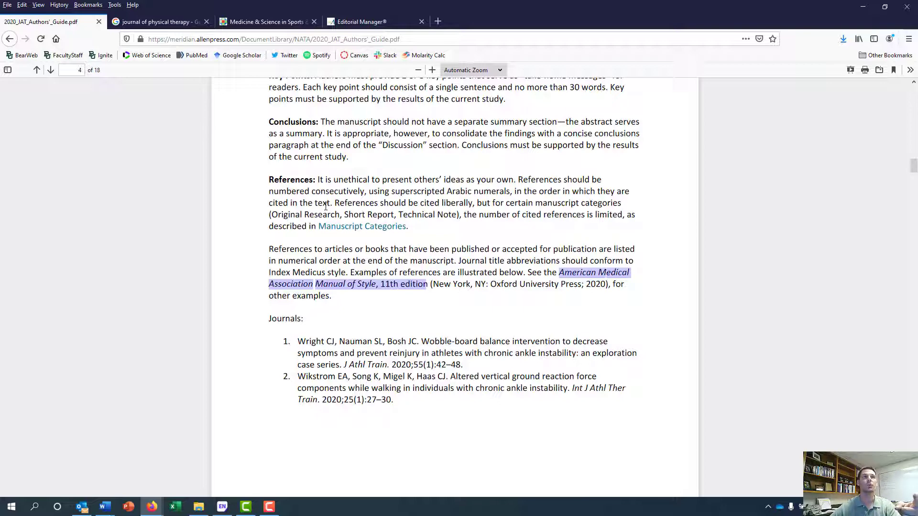
Search Google in a new browser tab for "American Medical Association Manual of Style, 11th edition endnote".
{"action": "left_click", "coordinate": [438, 22]}
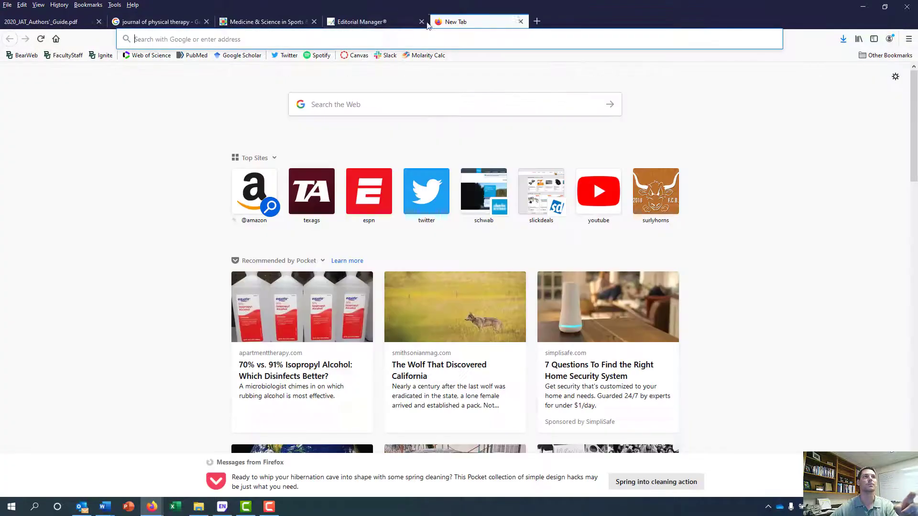
{"action": "type", "text": "google.com/"}
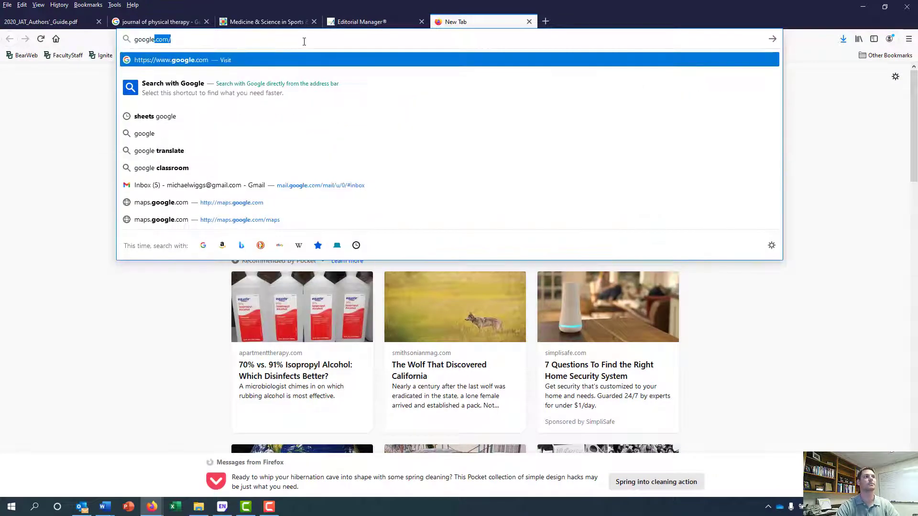
{"action": "key", "text": "Return"}
{"action": "key", "text": "ctrl+v"}
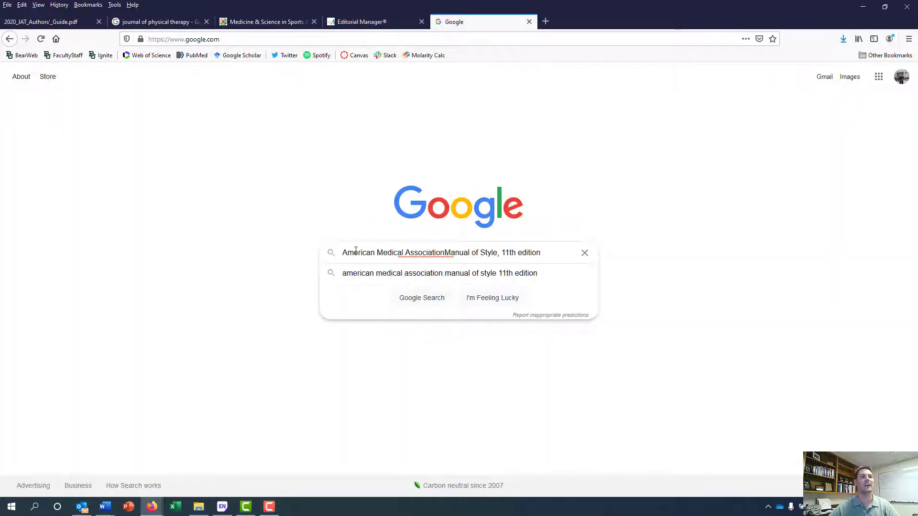
{"action": "left_click", "coordinate": [444, 252]}
{"action": "type", "text": "edition"}
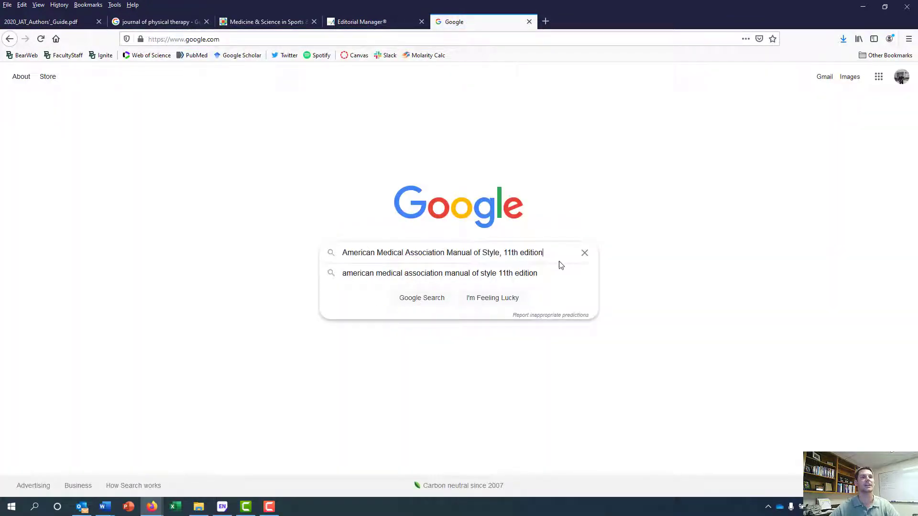
{"action": "type", "text": " en"}
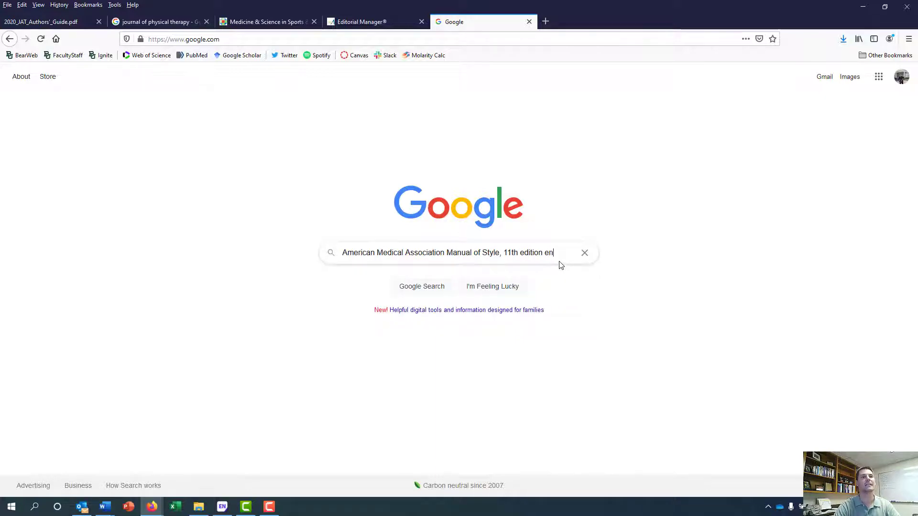
{"action": "type", "text": "dnote"}
{"action": "key", "text": "Return"}
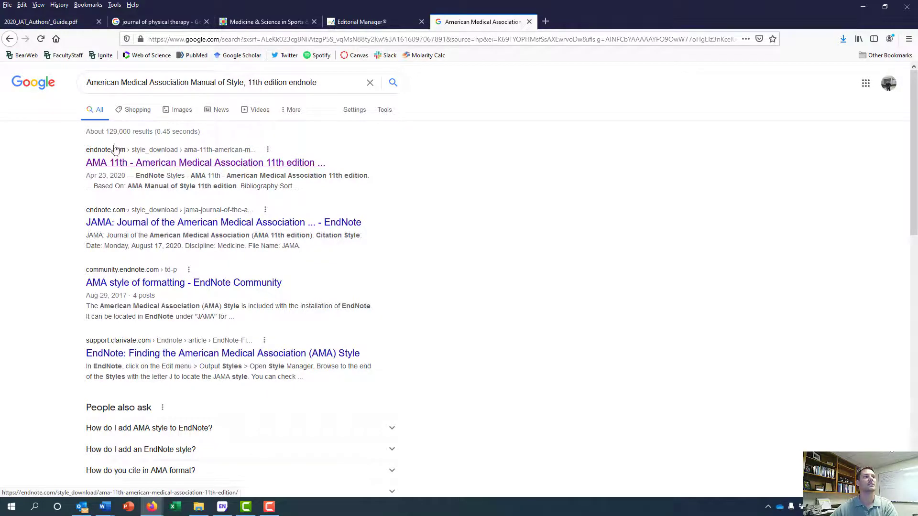
Download the AMA 11th output style from its EndNote page, saving the file, and show the recent downloads.
{"action": "left_click", "coordinate": [177, 162]}
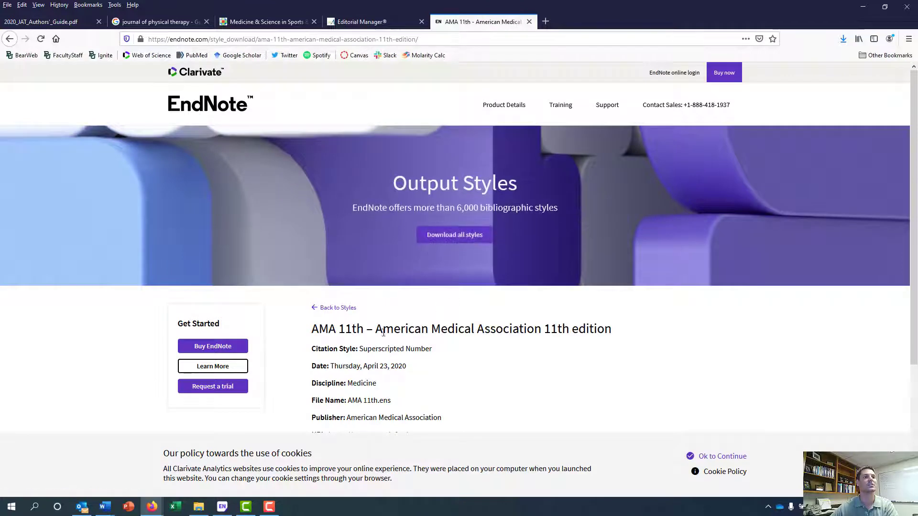
{"action": "scroll", "coordinate": [414, 330], "scroll_direction": "down", "scroll_amount": 3}
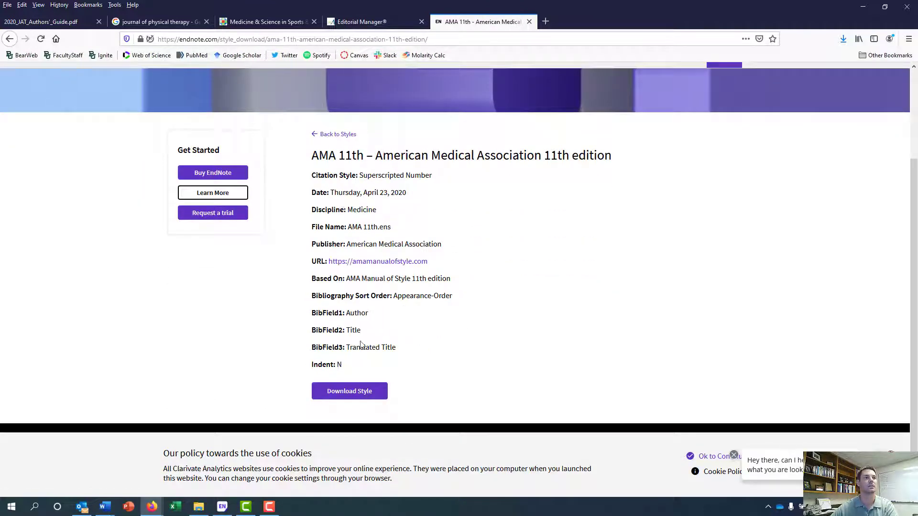
{"action": "left_click", "coordinate": [359, 392]}
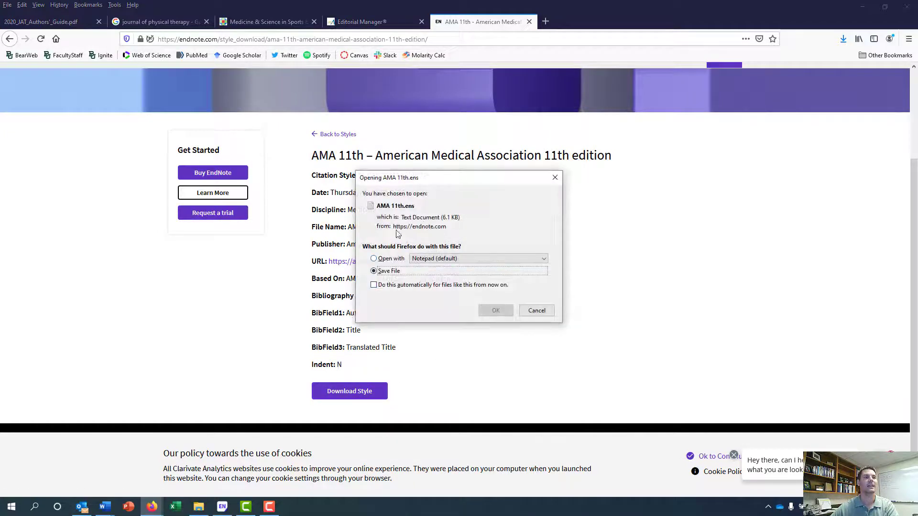
{"action": "left_click", "coordinate": [495, 311]}
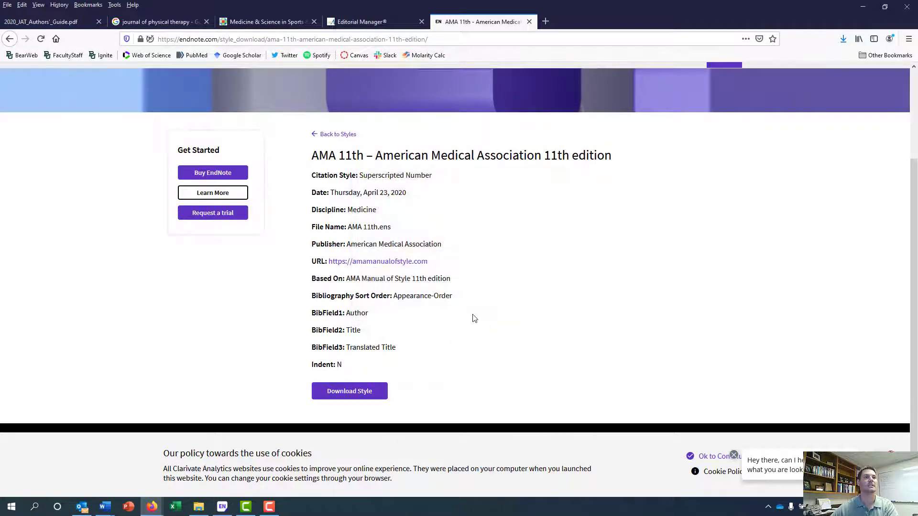
{"action": "left_click", "coordinate": [843, 40]}
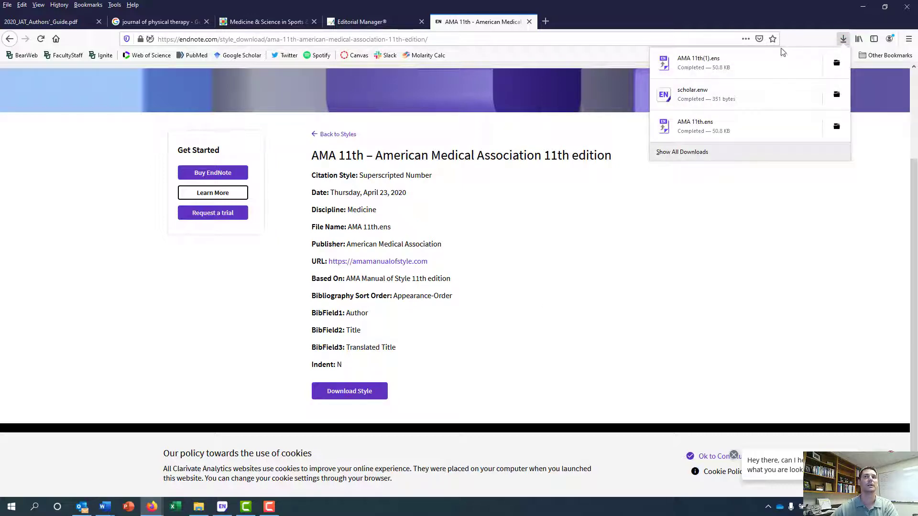
Open the downloaded AMA 11th(1).ens in EndNote, save the style as "AMA 11th - Class Example", and close its style window.
{"action": "left_click", "coordinate": [747, 58]}
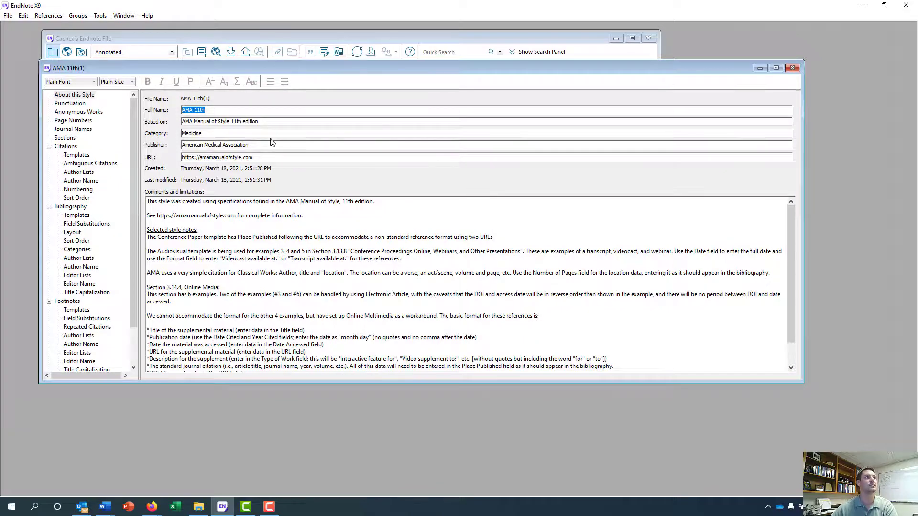
{"action": "left_click", "coordinate": [7, 16]}
{"action": "left_click", "coordinate": [30, 99]}
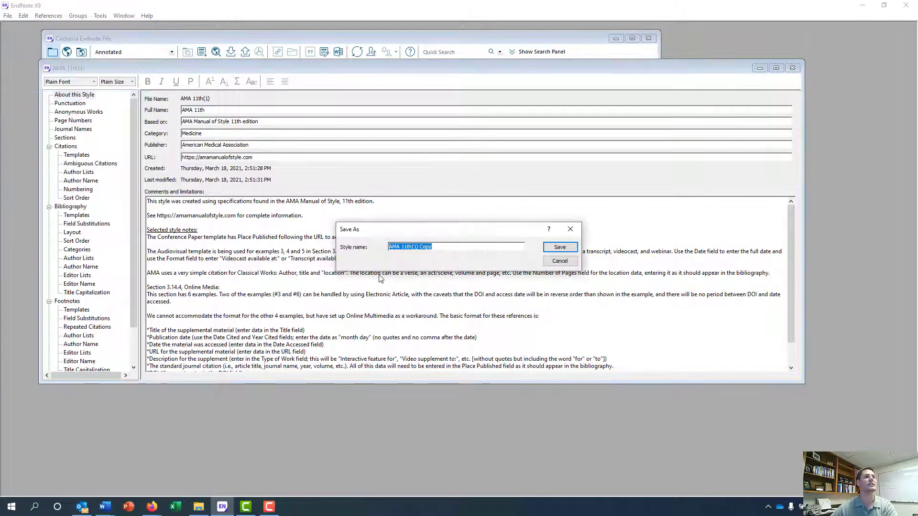
{"action": "left_click", "coordinate": [414, 247]}
{"action": "left_click", "coordinate": [481, 245], "text": "shift"}
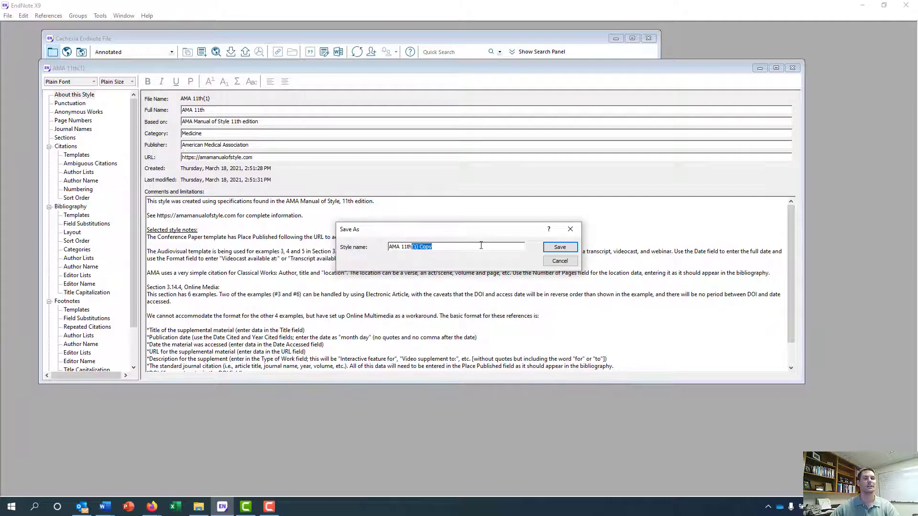
{"action": "key", "text": "BackSpace"}
{"action": "type", "text": "- Class"}
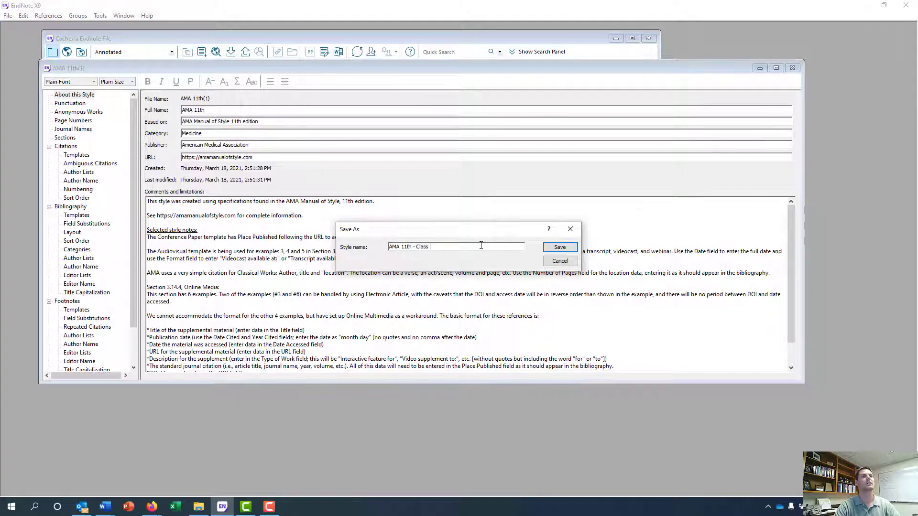
{"action": "type", "text": " Example"}
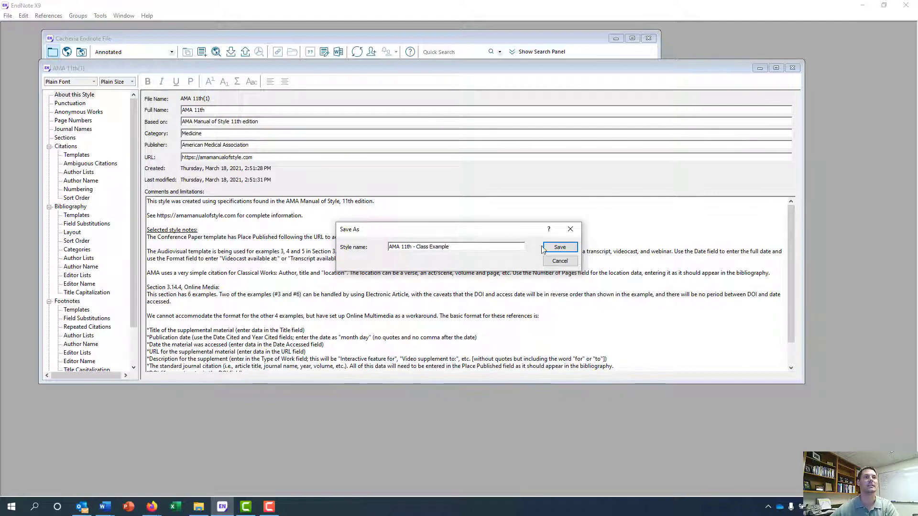
{"action": "left_click", "coordinate": [557, 247]}
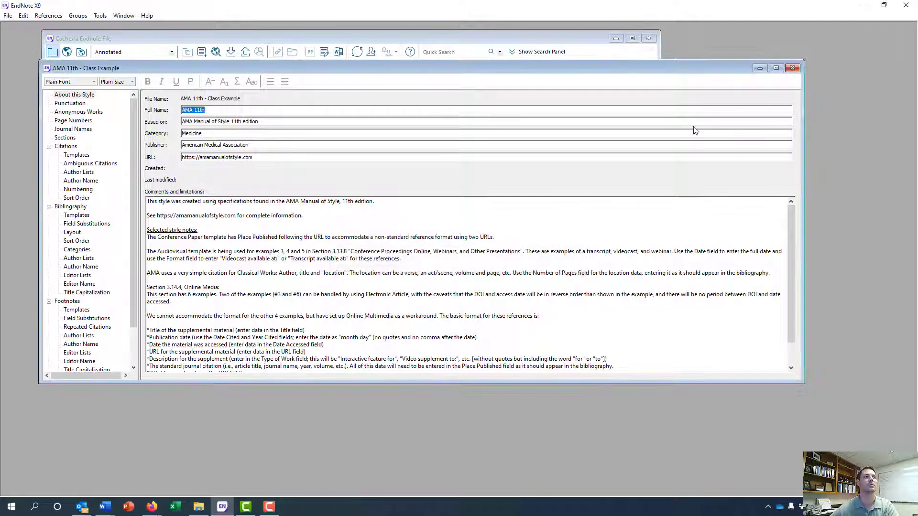
{"action": "left_click", "coordinate": [796, 69]}
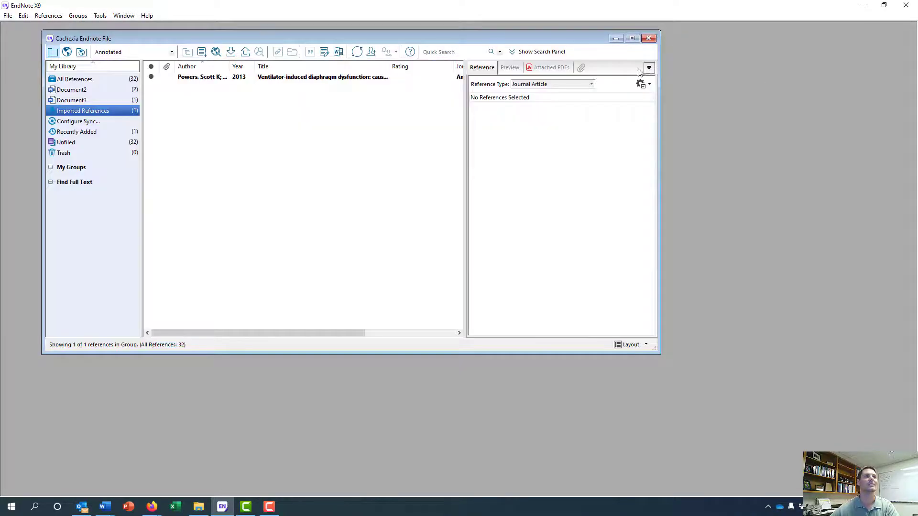
Switch to Document2 in Word and apply the "AMA 11th - Class Example" style from EndNote's full style list.
{"action": "left_click", "coordinate": [105, 506]}
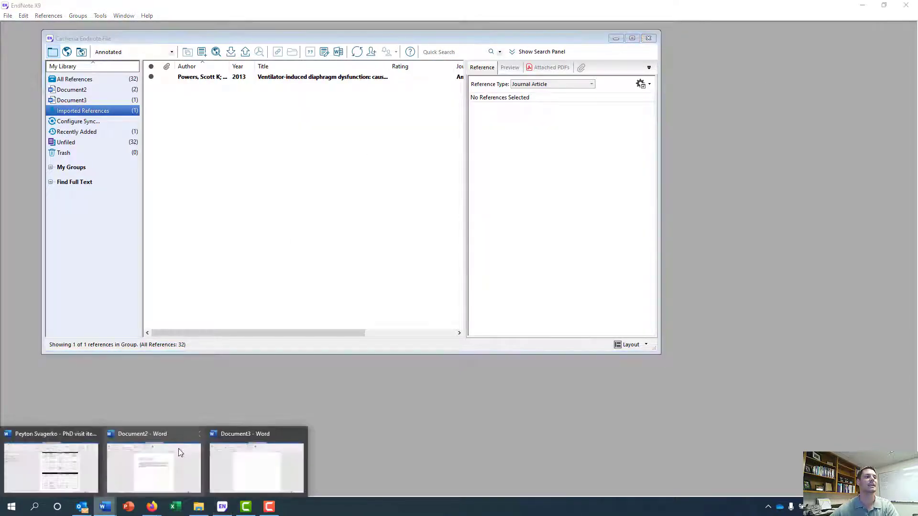
{"action": "left_click", "coordinate": [153, 466]}
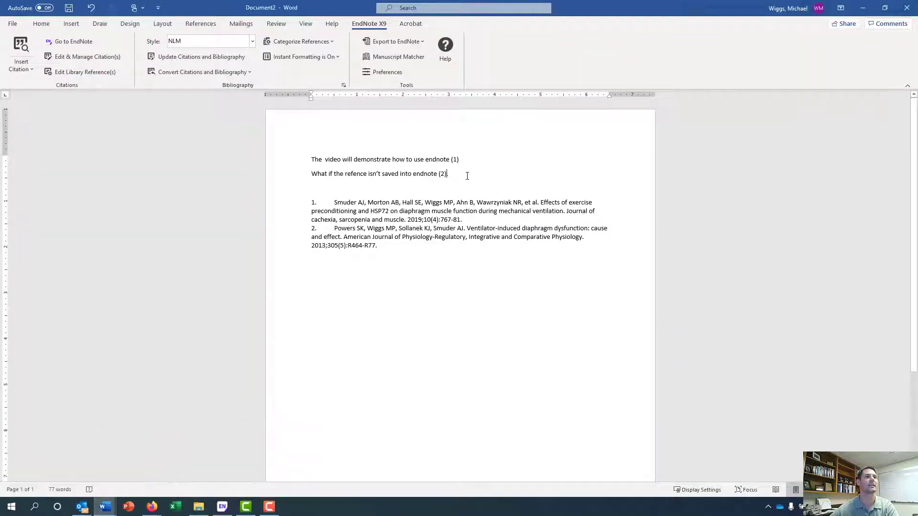
{"action": "left_click", "coordinate": [251, 41]}
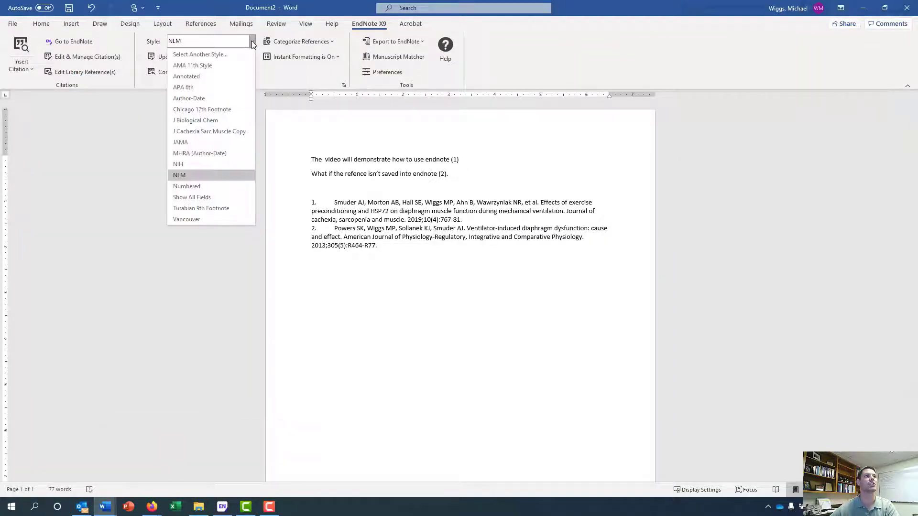
{"action": "left_click", "coordinate": [226, 55]}
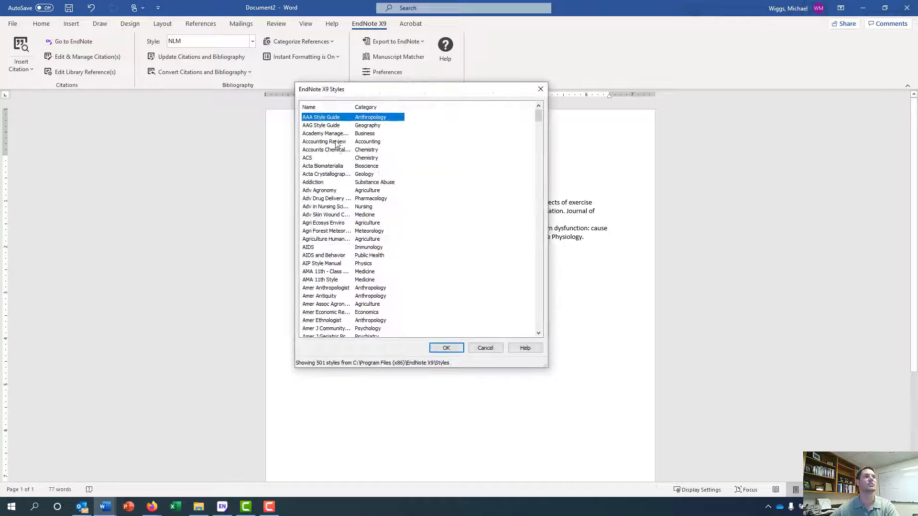
{"action": "scroll", "coordinate": [338, 149], "scroll_direction": "down", "scroll_amount": 11}
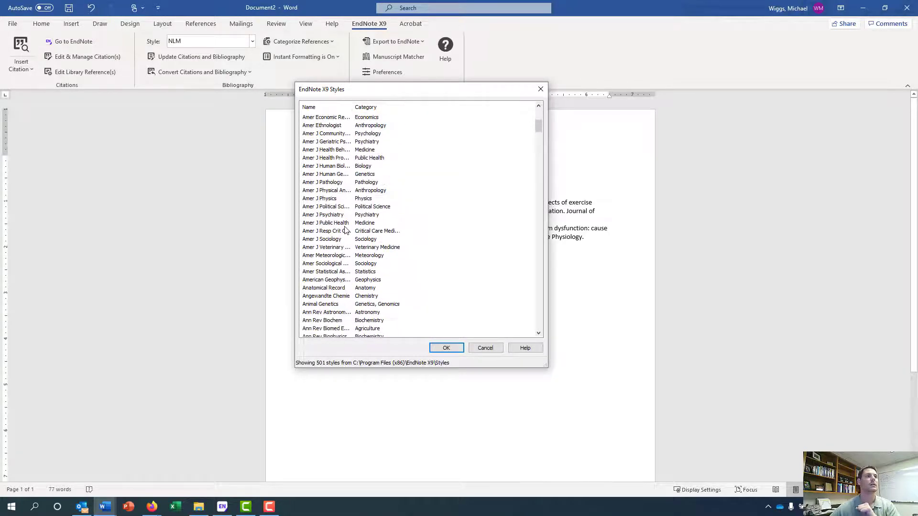
{"action": "scroll", "coordinate": [337, 229], "scroll_direction": "down", "scroll_amount": 10}
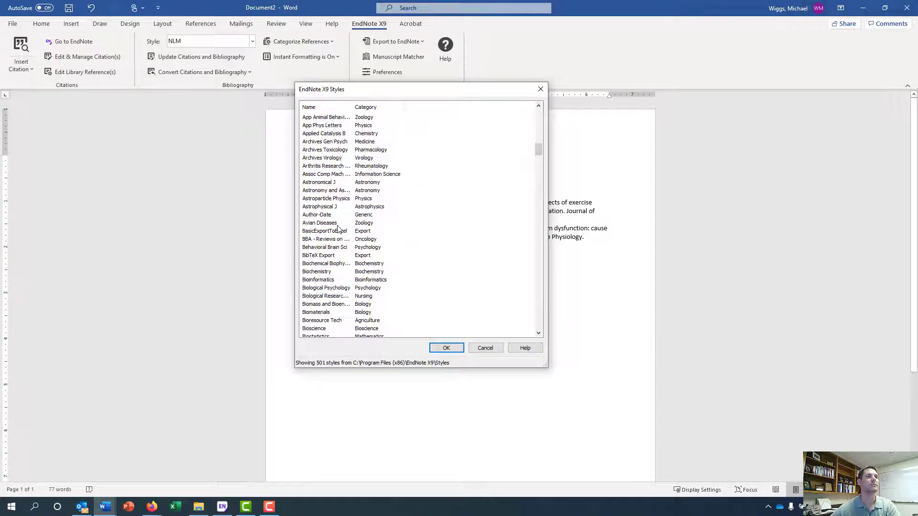
{"action": "scroll", "coordinate": [337, 229], "scroll_direction": "down", "scroll_amount": 2}
{"action": "scroll", "coordinate": [338, 229], "scroll_direction": "up", "scroll_amount": 9}
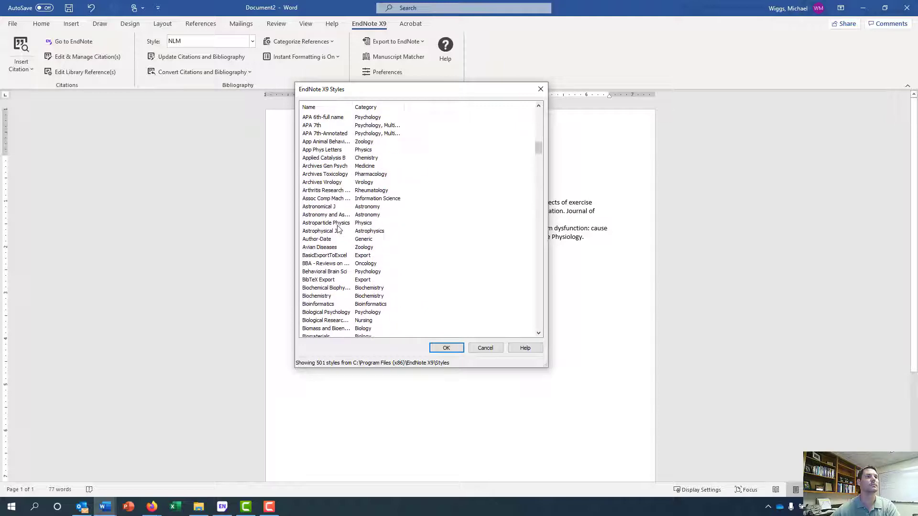
{"action": "scroll", "coordinate": [337, 229], "scroll_direction": "up", "scroll_amount": 12}
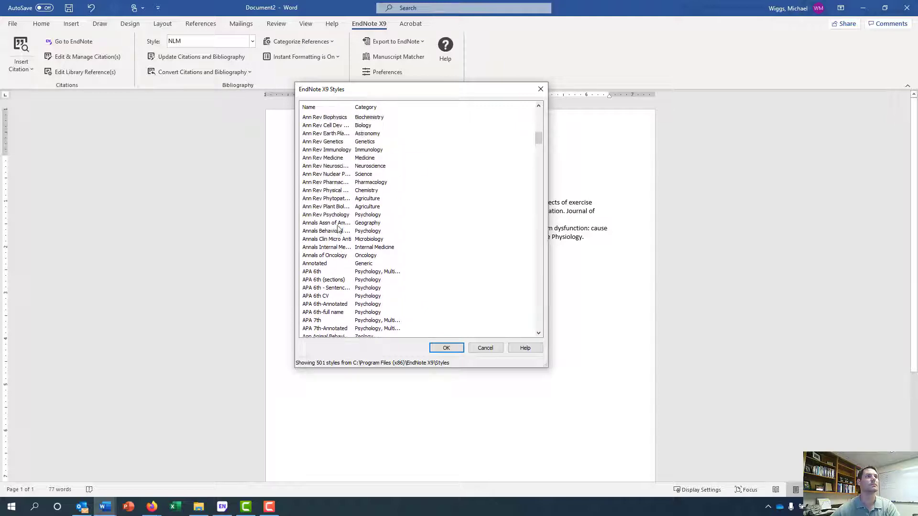
{"action": "scroll", "coordinate": [337, 229], "scroll_direction": "up", "scroll_amount": 5}
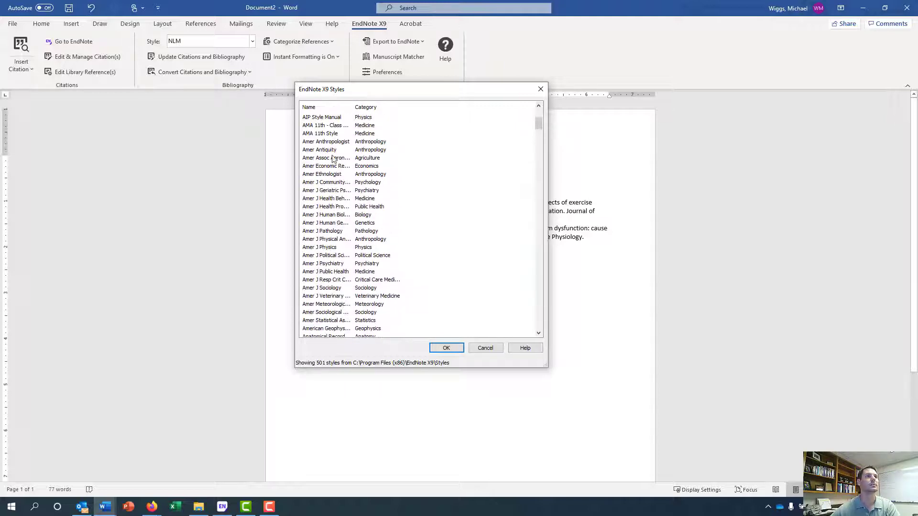
{"action": "left_click_drag", "start_coordinate": [353, 106], "coordinate": [455, 113]}
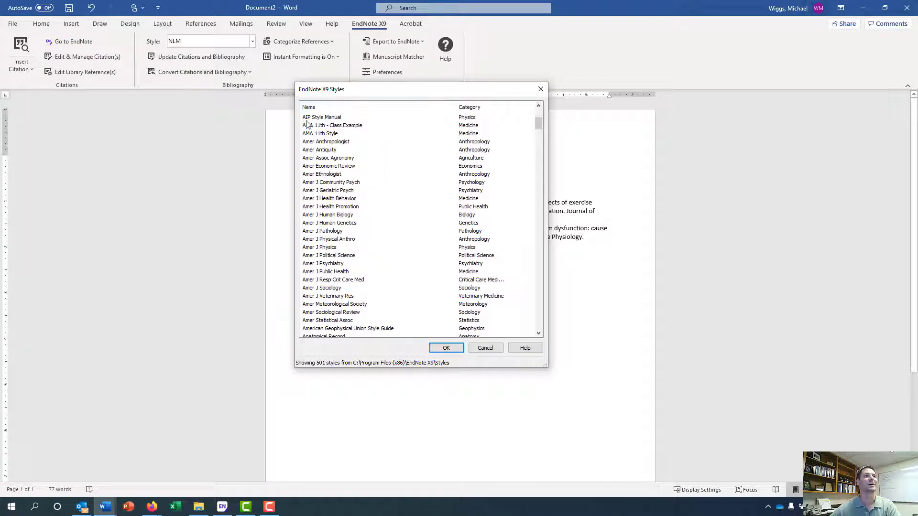
{"action": "left_click", "coordinate": [331, 125]}
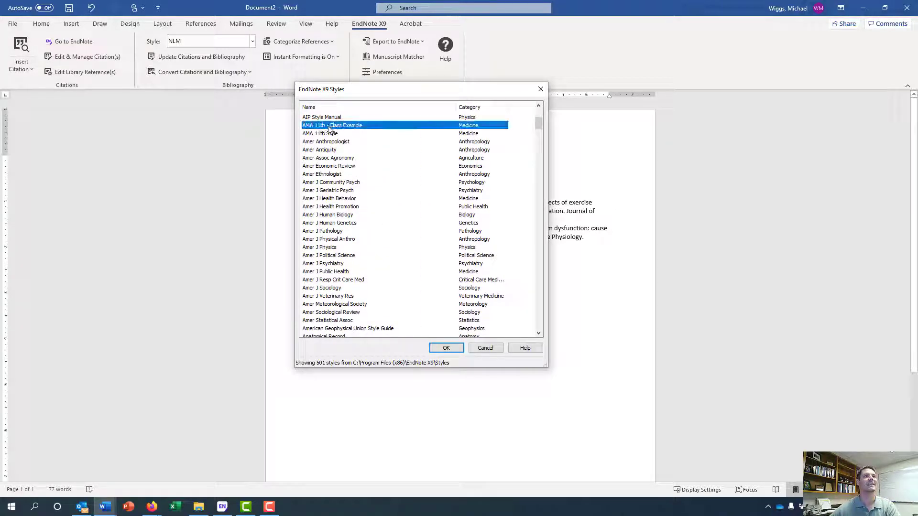
{"action": "double_click", "coordinate": [332, 125]}
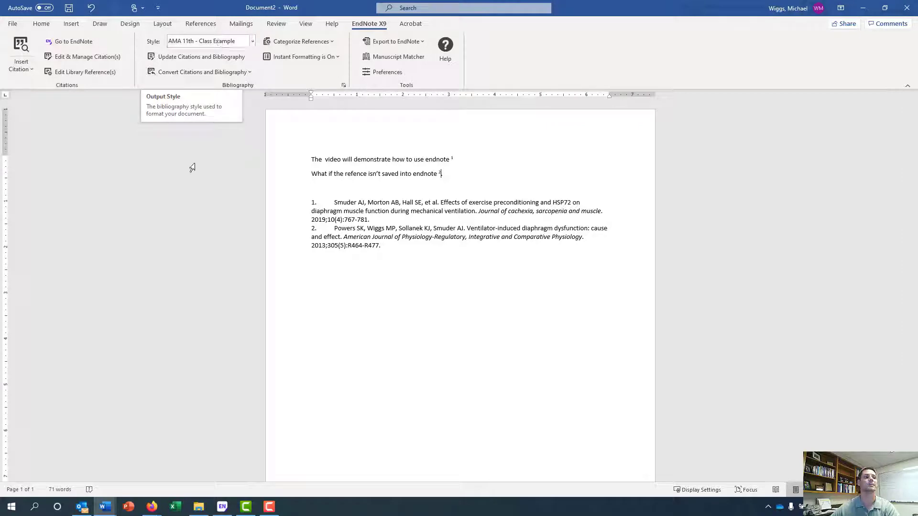
Switch to Firefox, return to the "journal of physical therapy" search results, and open the JOSPT website.
{"action": "mouse_move", "coordinate": [152, 506]}
{"action": "left_click", "coordinate": [82, 466]}
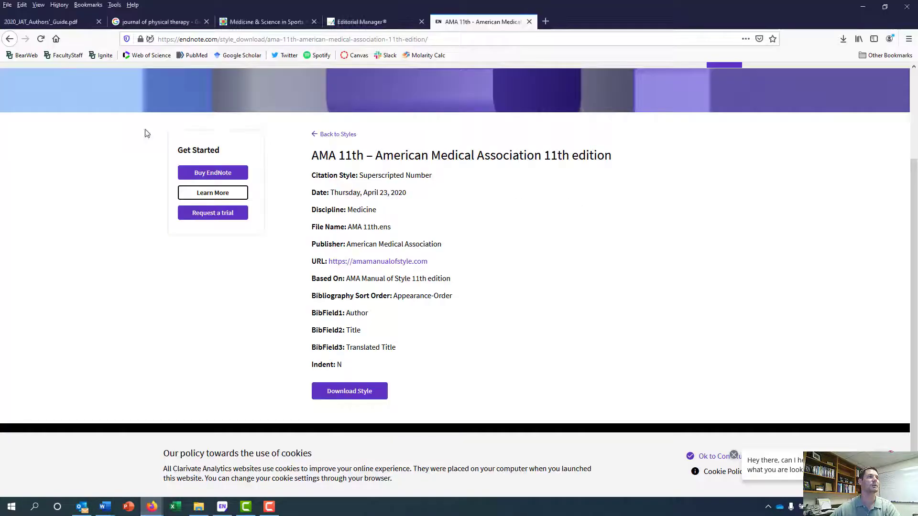
{"action": "left_click", "coordinate": [162, 21]}
{"action": "scroll", "coordinate": [367, 238], "scroll_direction": "down", "scroll_amount": 1}
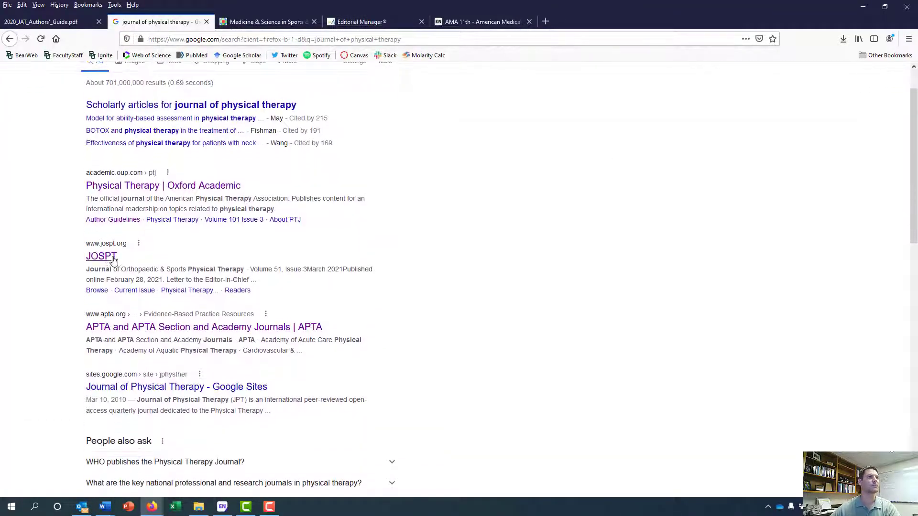
{"action": "left_click", "coordinate": [103, 257]}
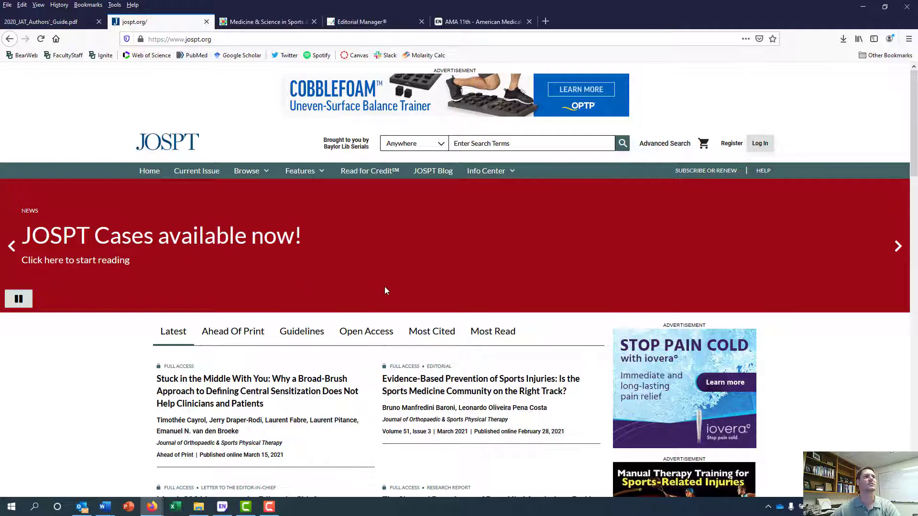
Go to JOSPT's author information and open the Preparing Your Manuscript page.
{"action": "scroll", "coordinate": [373, 287], "scroll_direction": "down", "scroll_amount": 3}
{"action": "scroll", "coordinate": [411, 258], "scroll_direction": "up", "scroll_amount": 3}
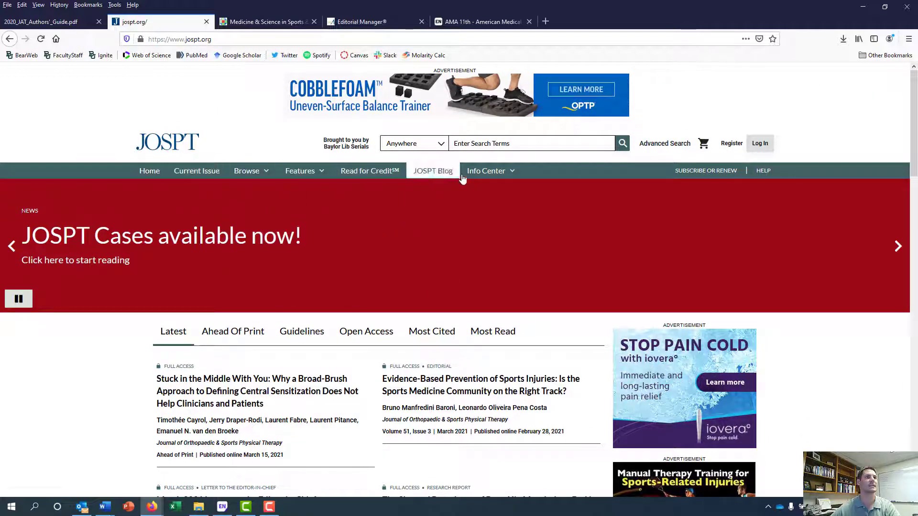
{"action": "mouse_move", "coordinate": [470, 176]}
{"action": "mouse_move", "coordinate": [313, 171]}
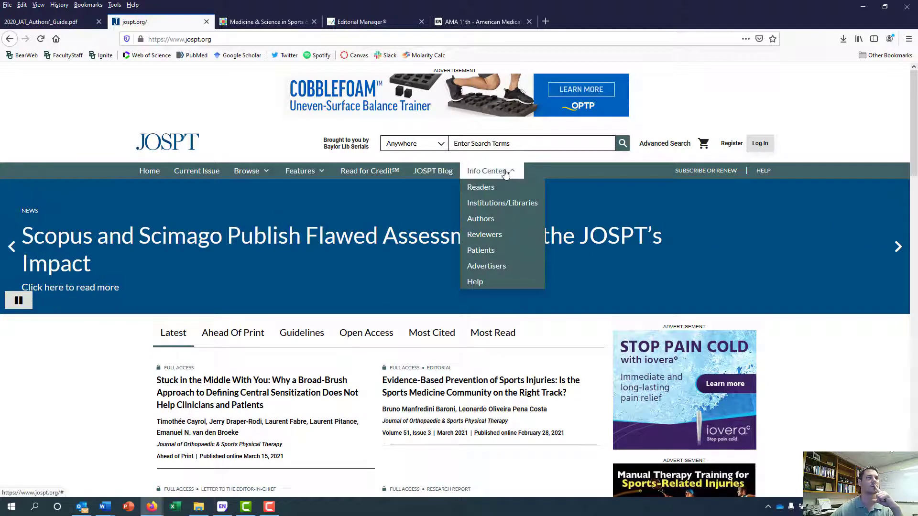
{"action": "left_click", "coordinate": [482, 218]}
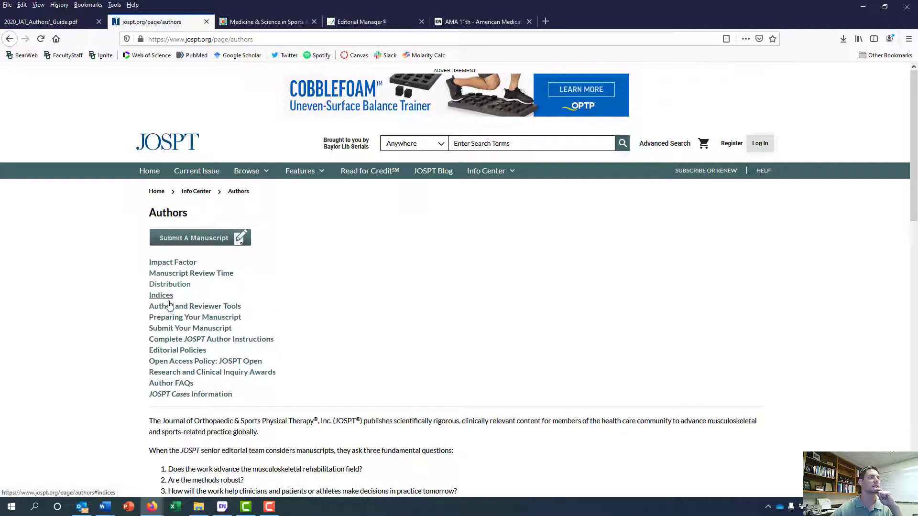
{"action": "left_click", "coordinate": [179, 318]}
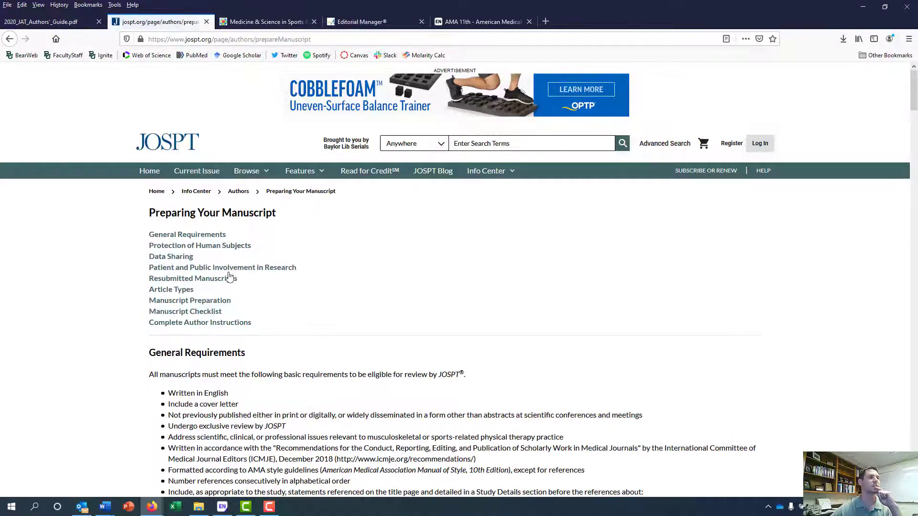
Find the References requirements under Manuscript Preparation and highlight the bulleted rules for review.
{"action": "scroll", "coordinate": [310, 369], "scroll_direction": "down", "scroll_amount": 2}
{"action": "scroll", "coordinate": [310, 370], "scroll_direction": "down", "scroll_amount": 15}
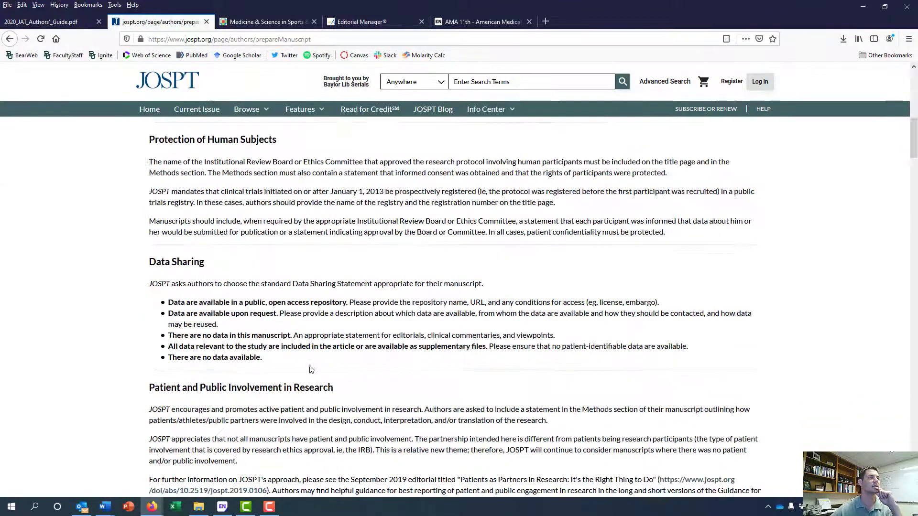
{"action": "scroll", "coordinate": [310, 365], "scroll_direction": "down", "scroll_amount": 20}
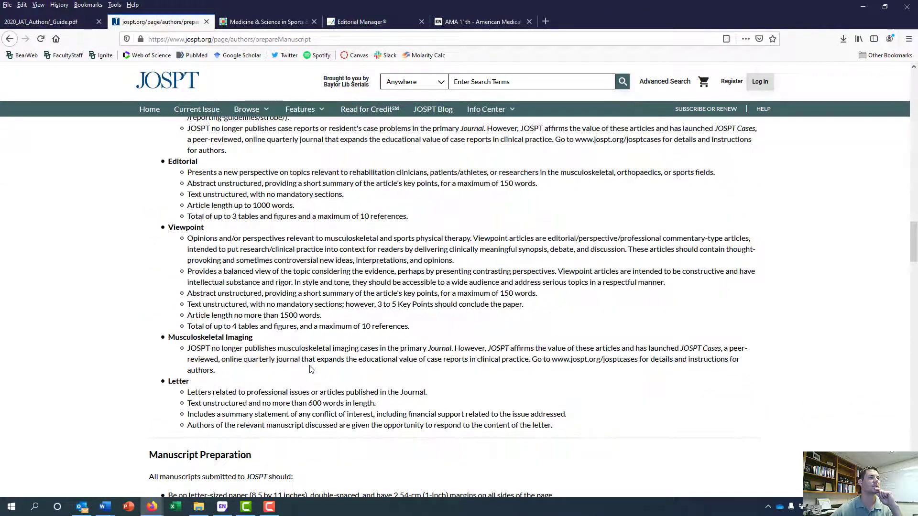
{"action": "scroll", "coordinate": [310, 368], "scroll_direction": "down", "scroll_amount": 14}
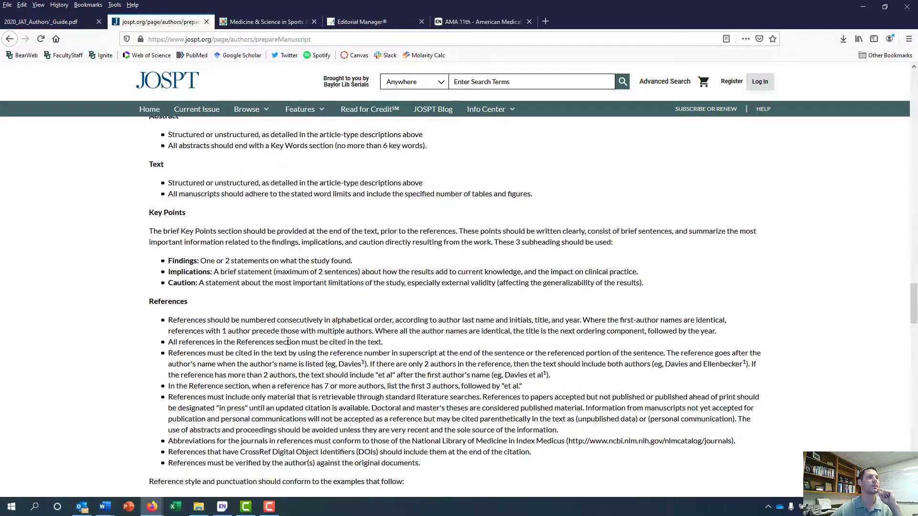
{"action": "scroll", "coordinate": [305, 365], "scroll_direction": "up", "scroll_amount": 1}
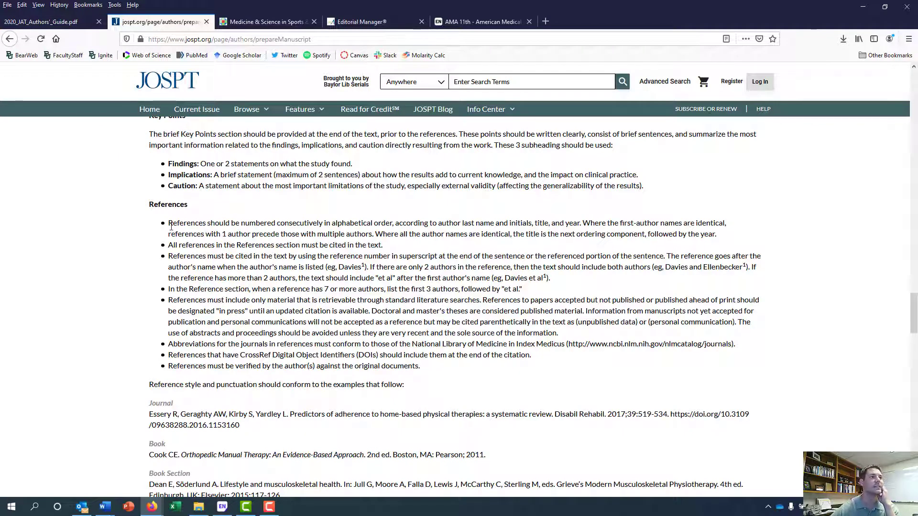
{"action": "left_click_drag", "start_coordinate": [223, 244], "coordinate": [479, 367]}
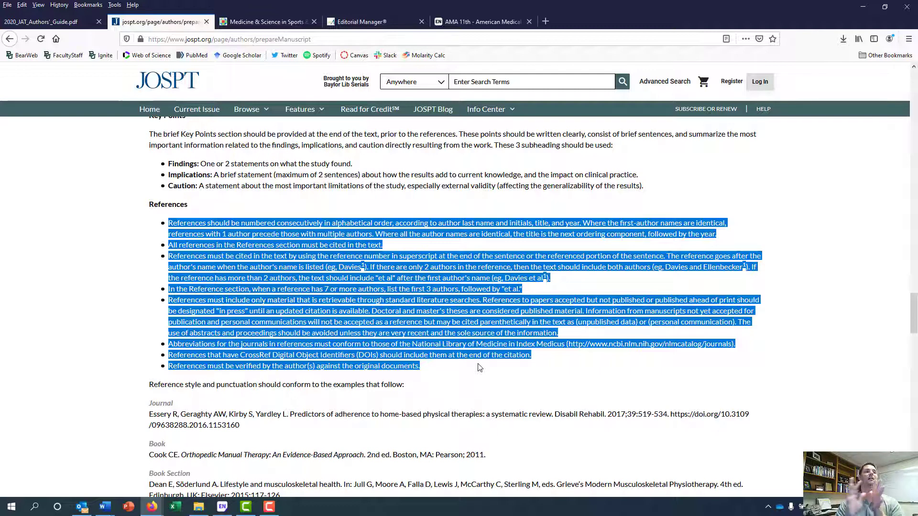
{"action": "left_click", "coordinate": [472, 381]}
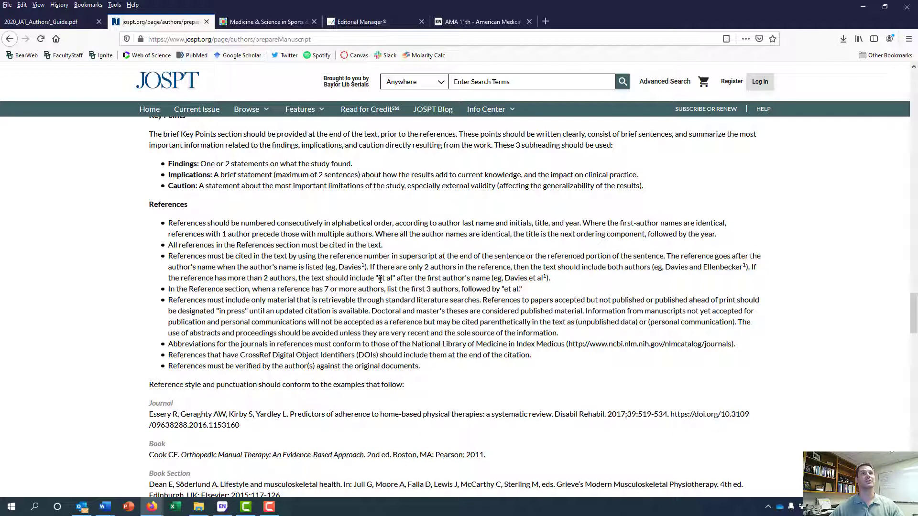
Return to Document2 in Word, view EndNote's full list of styles, and close it without choosing one.
{"action": "left_click", "coordinate": [227, 512]}
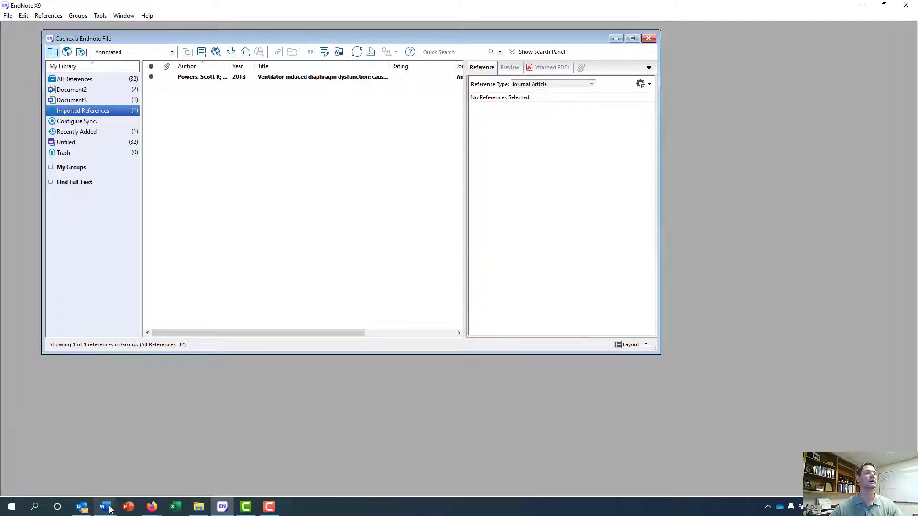
{"action": "mouse_move", "coordinate": [109, 509]}
{"action": "left_click", "coordinate": [169, 474]}
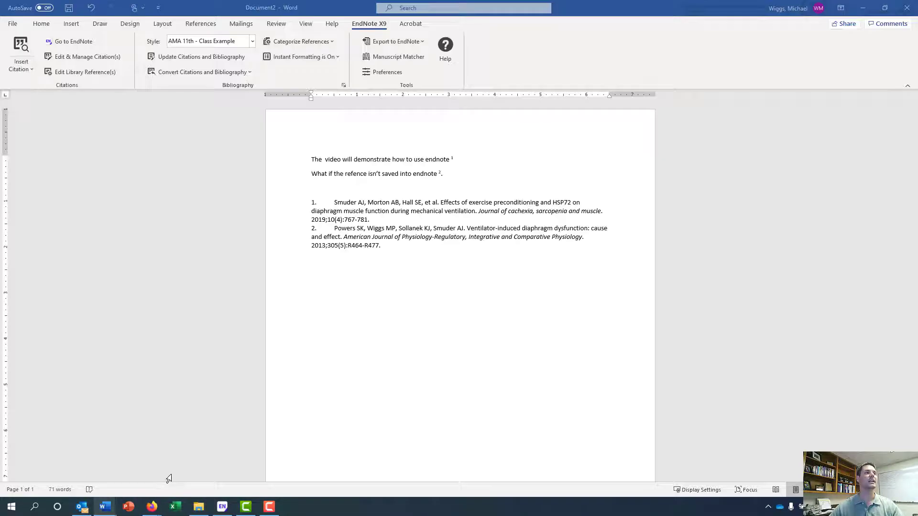
{"action": "left_click", "coordinate": [252, 41]}
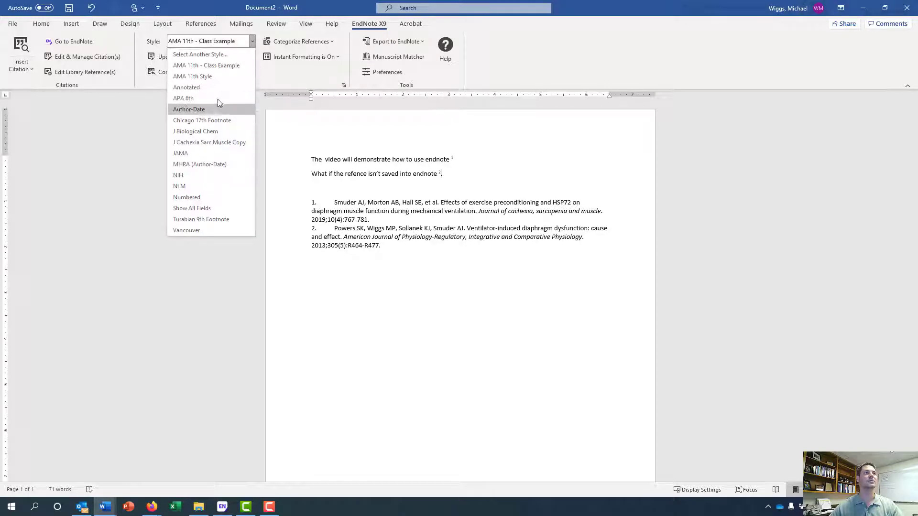
{"action": "left_click", "coordinate": [206, 57]}
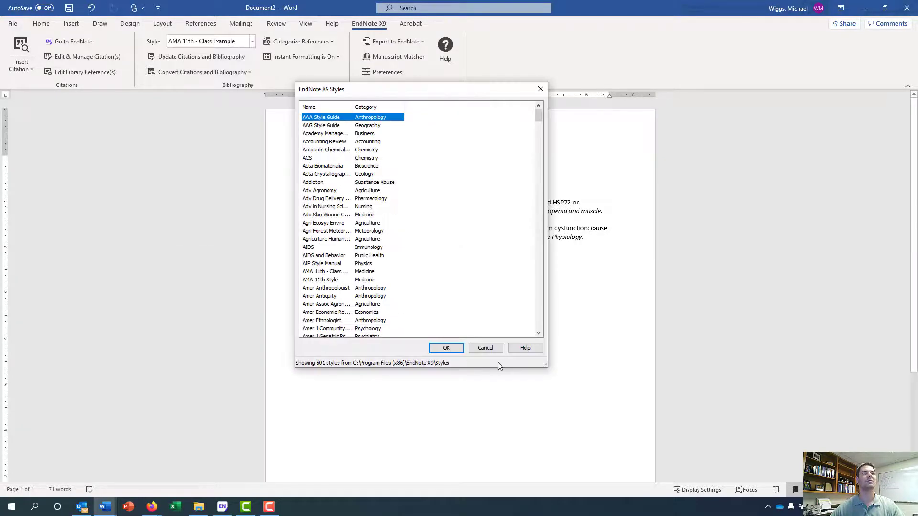
{"action": "left_click", "coordinate": [485, 348]}
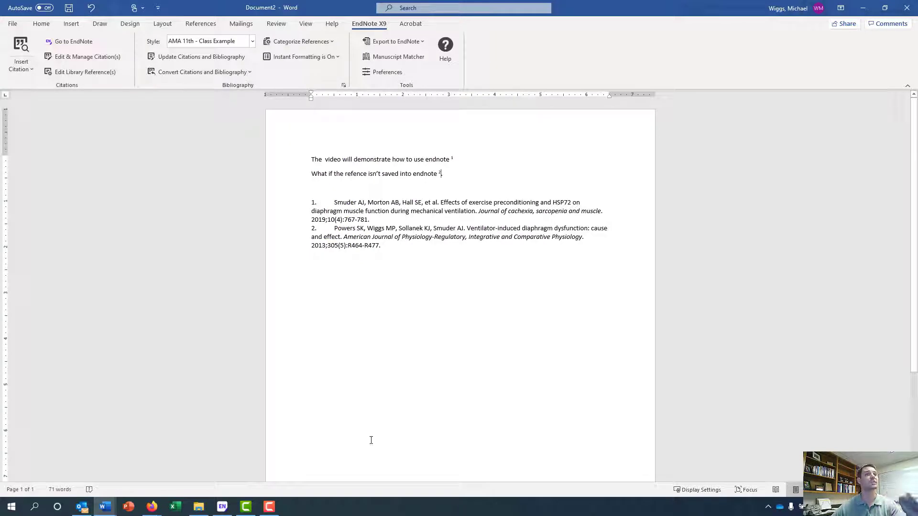
Switch from the Word document back to the Firefox browser.
{"action": "mouse_move", "coordinate": [151, 509]}
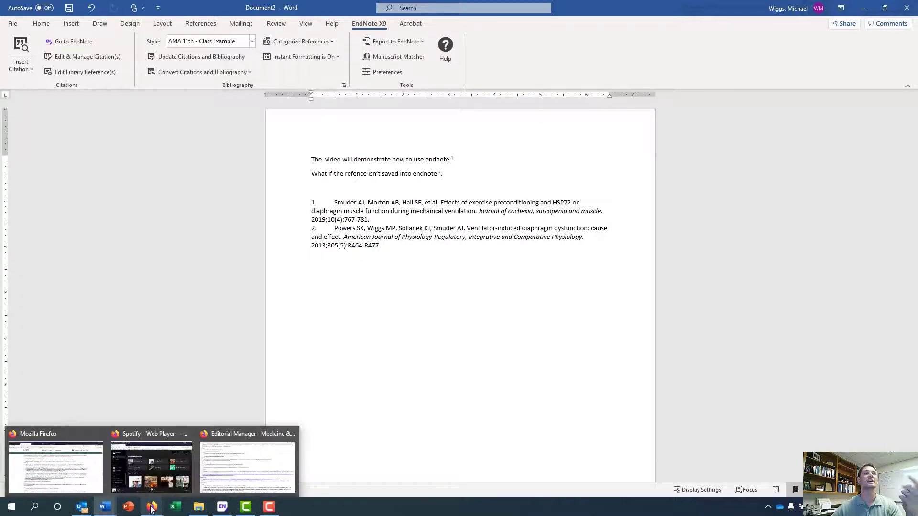